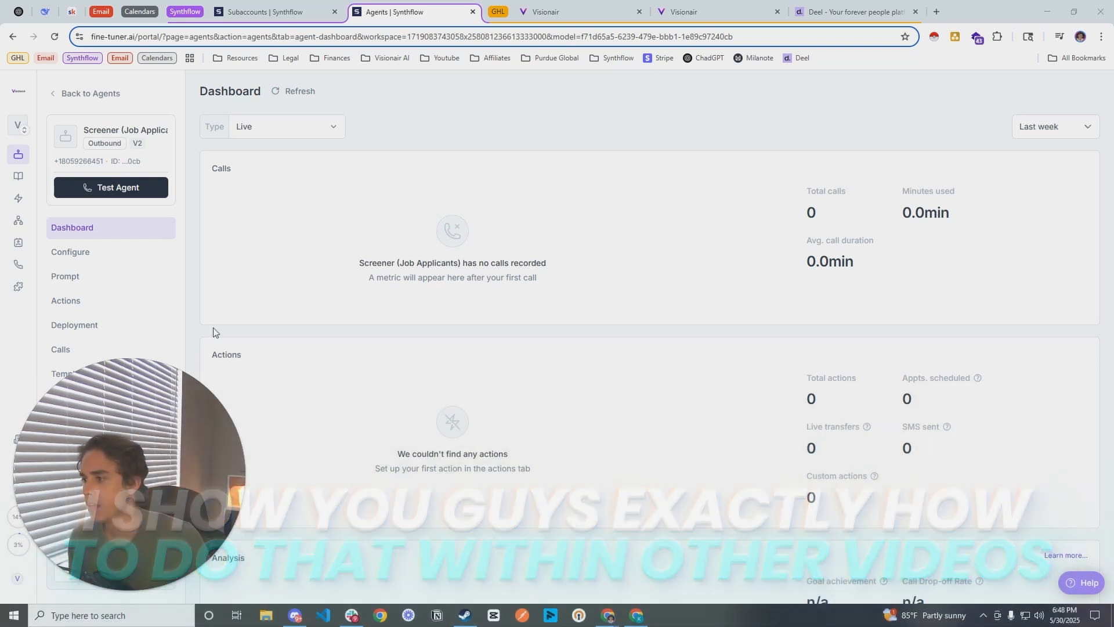
# Open the deployment settings of the Screener (Job Applicants) agent and locate the Webhook section.
pyautogui.click(112, 586)
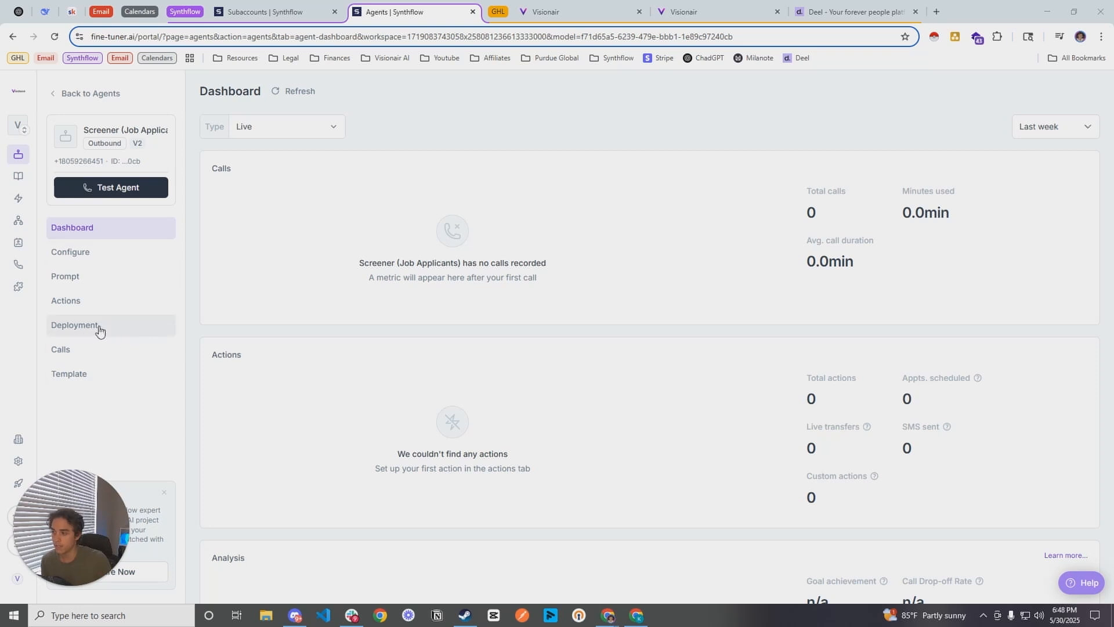
pyautogui.click(116, 330)
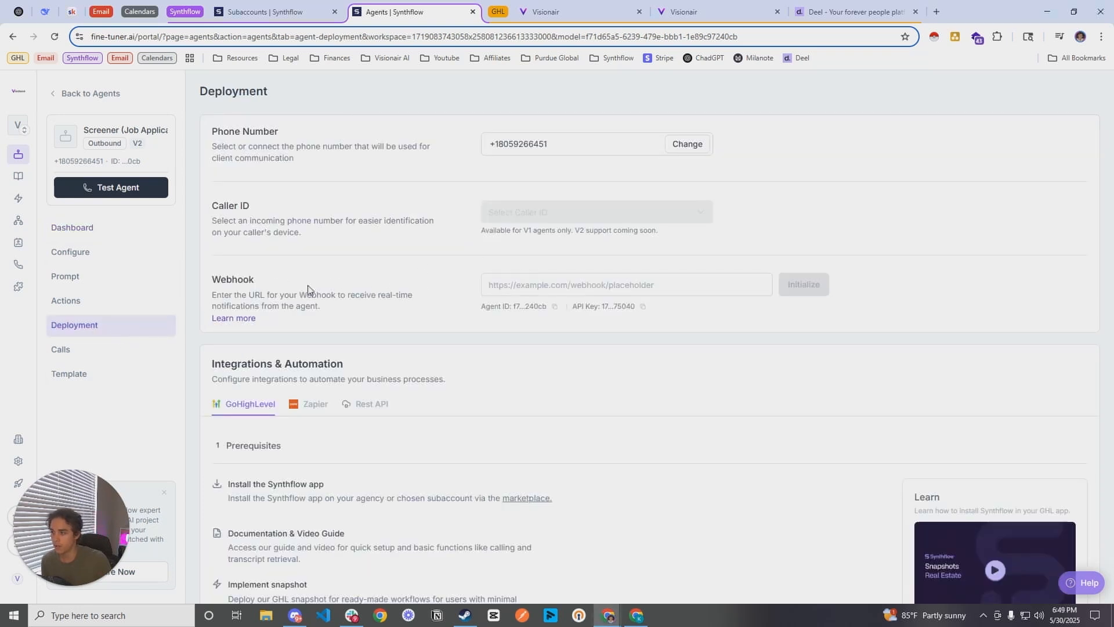
pyautogui.moveTo(217, 280); pyautogui.dragTo(256, 284)
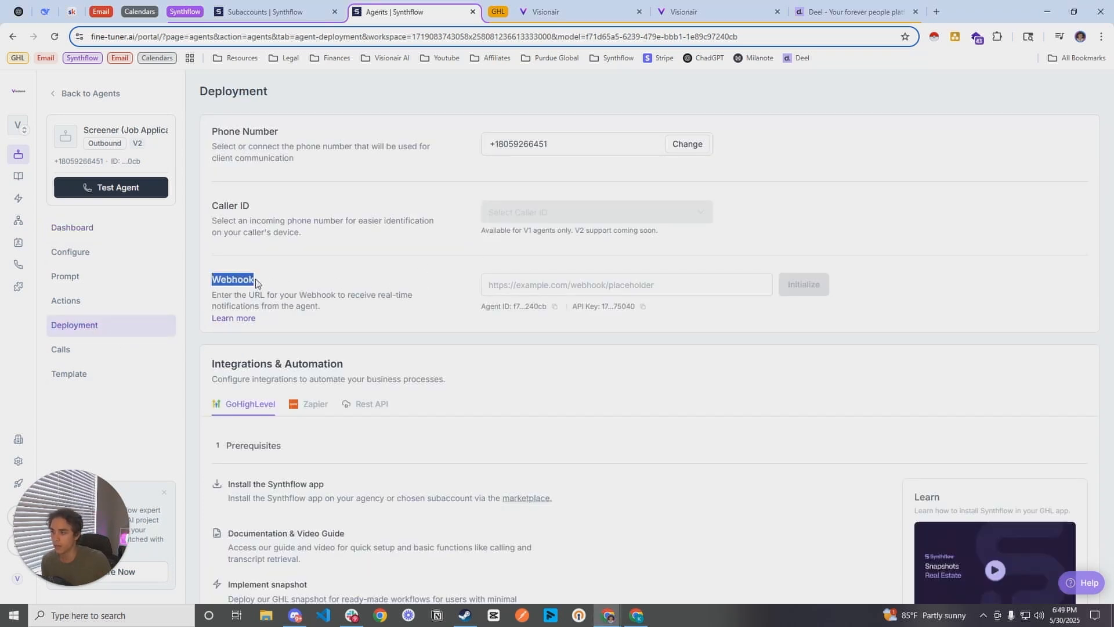
pyautogui.click(329, 281)
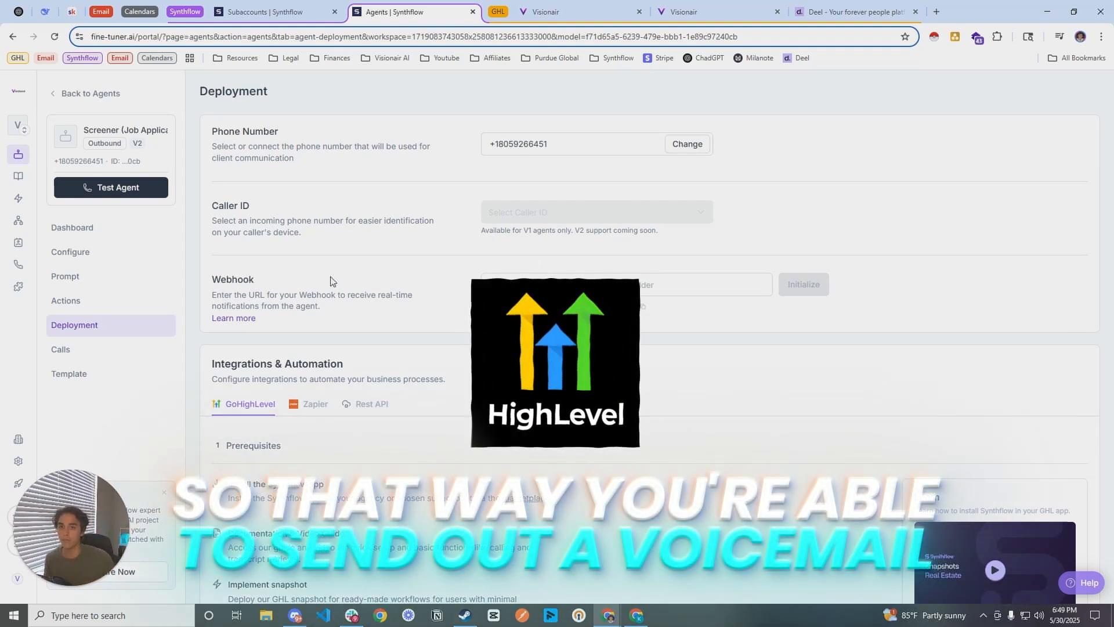
# Switch to the Post Outbound Call Data workflow in HighLevel and copy the Inbound Webhook trigger's URL.
pyautogui.click(551, 13)
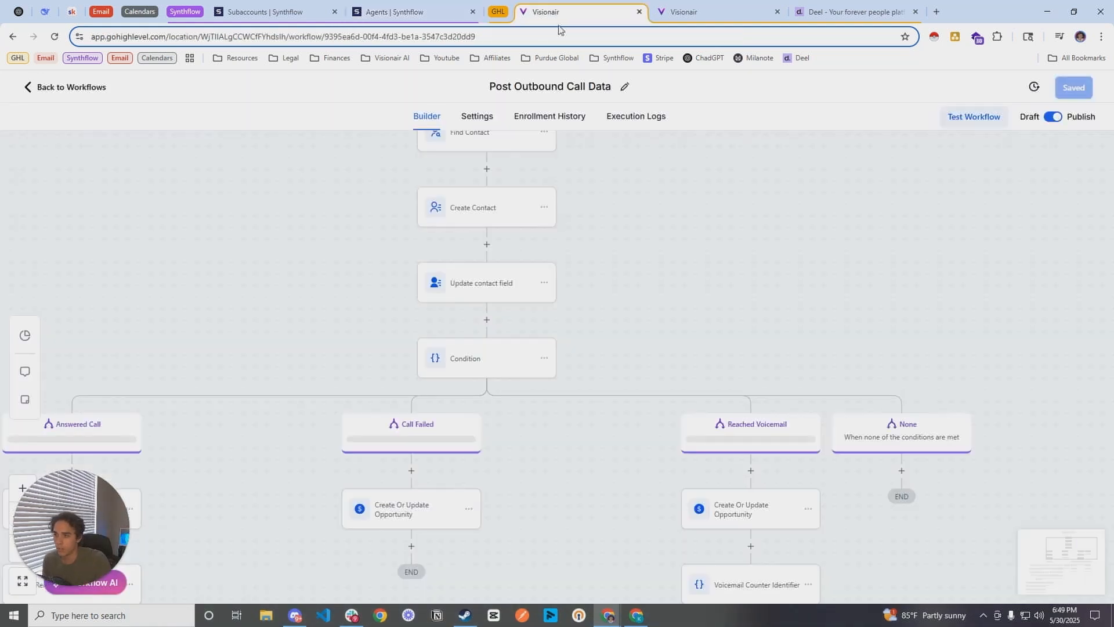
pyautogui.moveTo(651, 228); pyautogui.dragTo(674, 439)
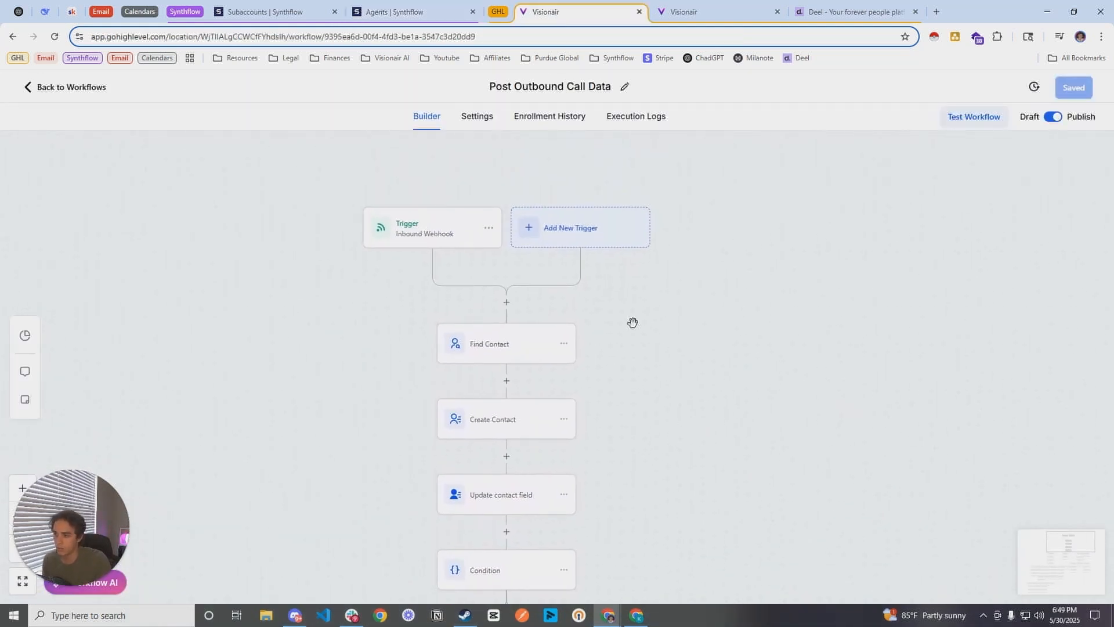
pyautogui.click(435, 232)
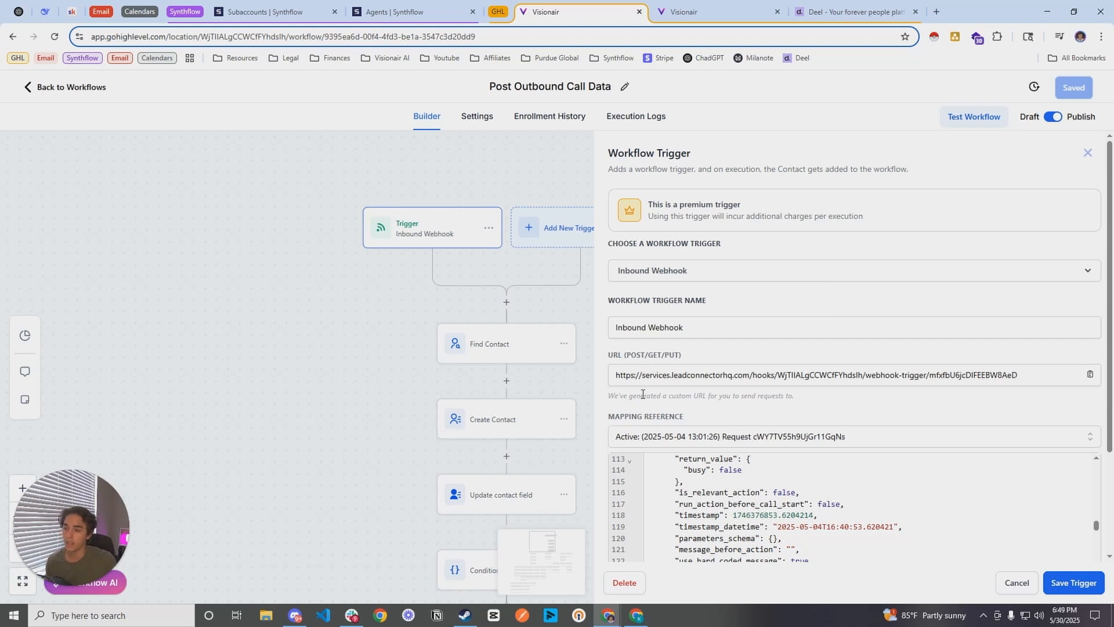
pyautogui.moveTo(617, 375); pyautogui.dragTo(1019, 382)
pyautogui.click(762, 355)
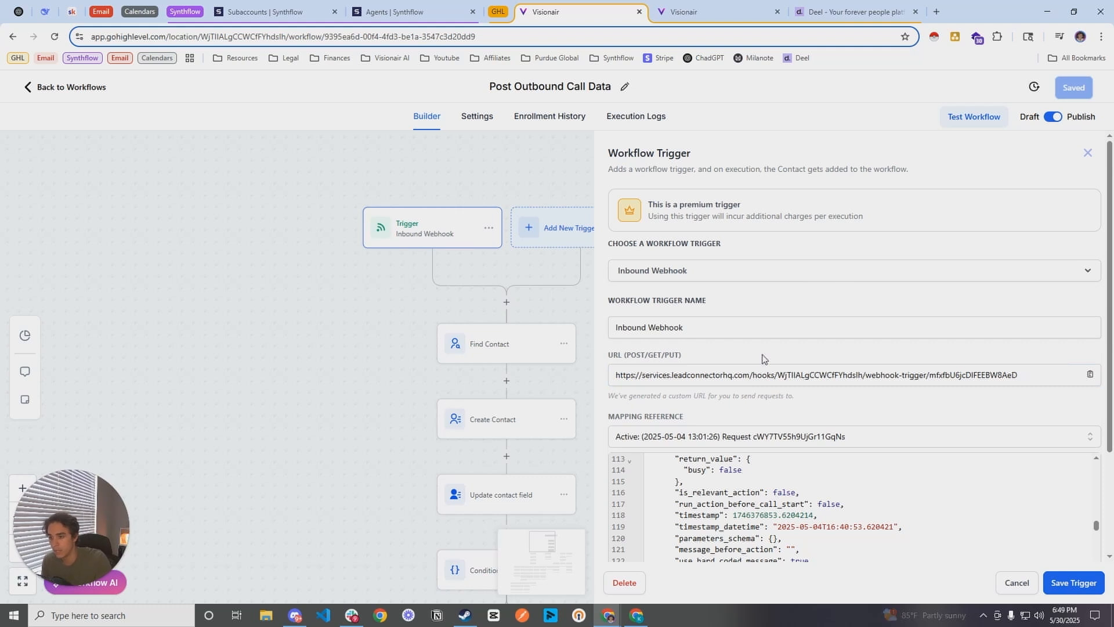
pyautogui.moveTo(622, 381); pyautogui.dragTo(1048, 374)
pyautogui.hotkey('ctrl', 'c')
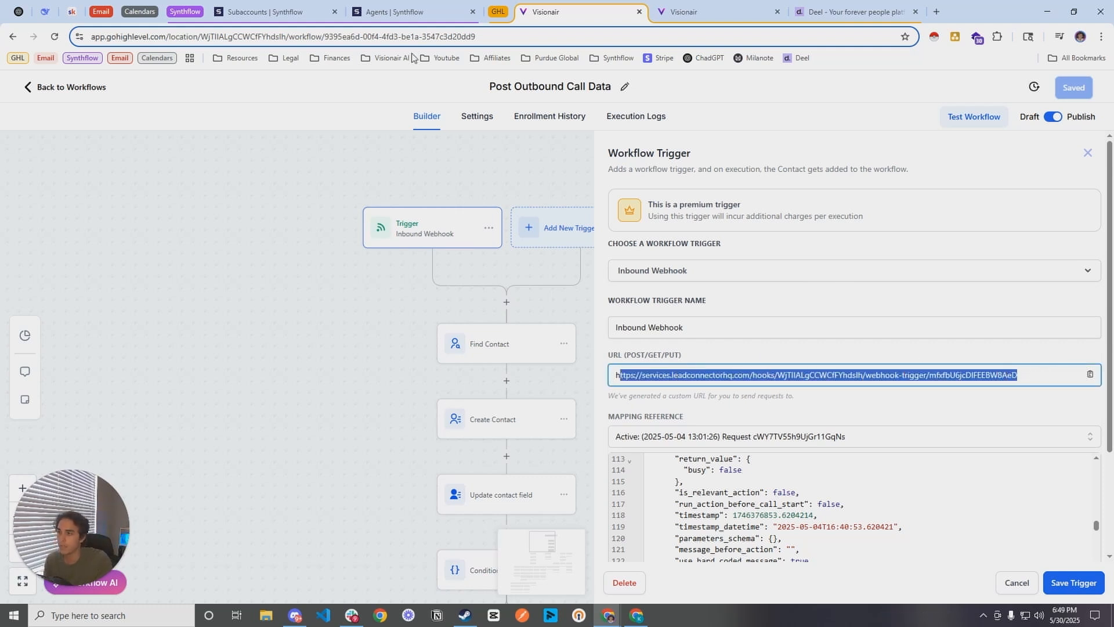
# Return to the Synthflow agent's deployment settings, paste the copied URL as its webhook and initialize it.
pyautogui.click(273, 12)
pyautogui.click(401, 12)
pyautogui.click(557, 284)
pyautogui.hotkey('ctrl', 'v')
pyautogui.click(775, 259)
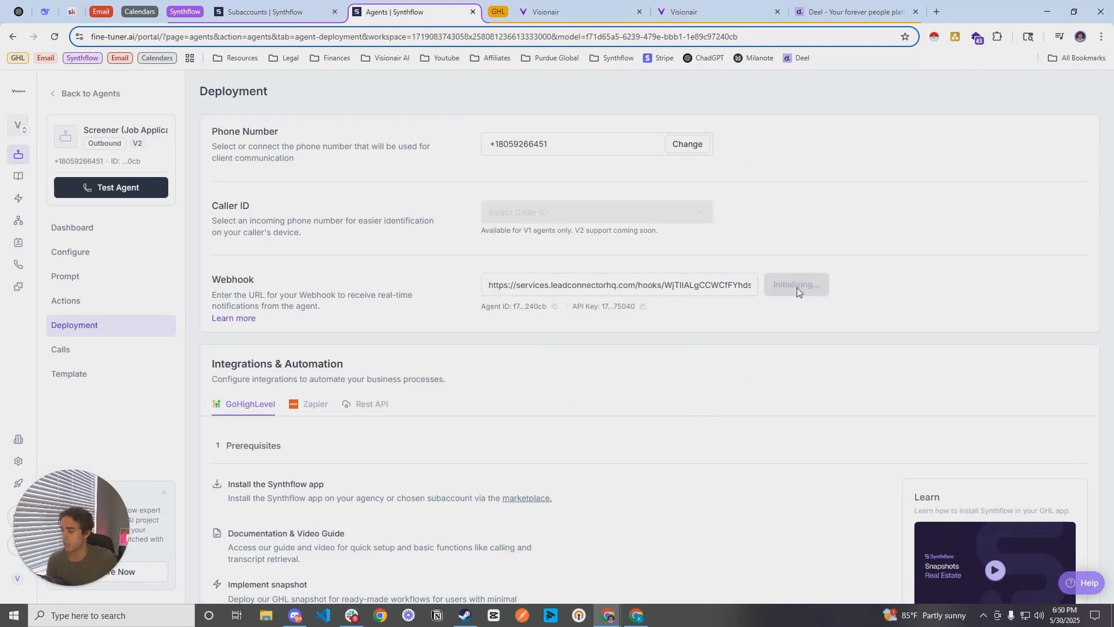
pyautogui.click(551, 12)
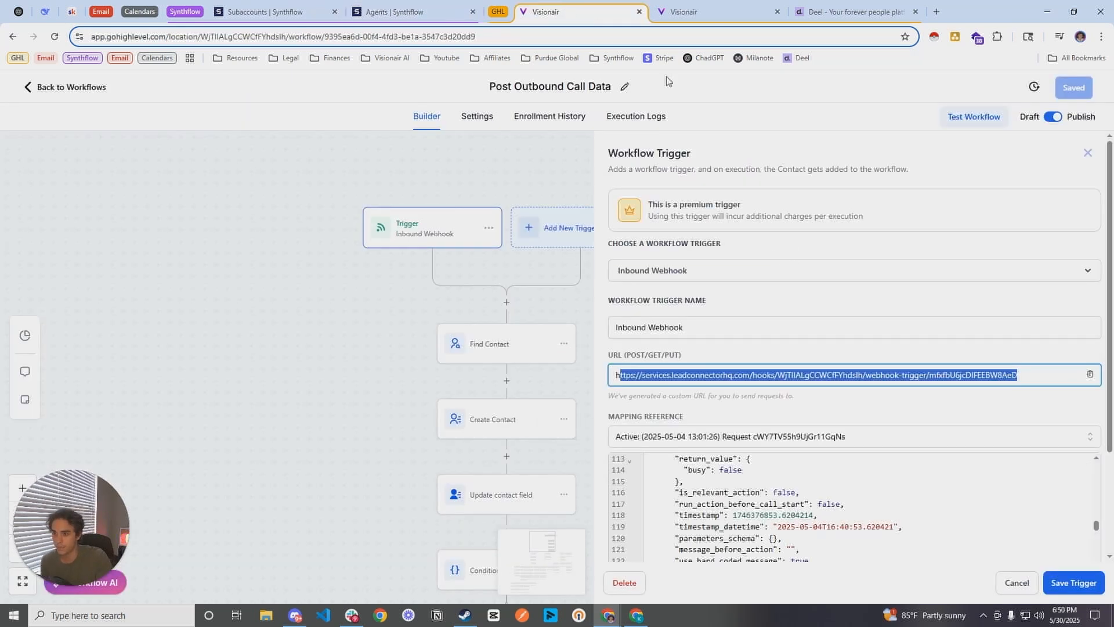
pyautogui.scroll(-2, 766, 308)
pyautogui.click(766, 308)
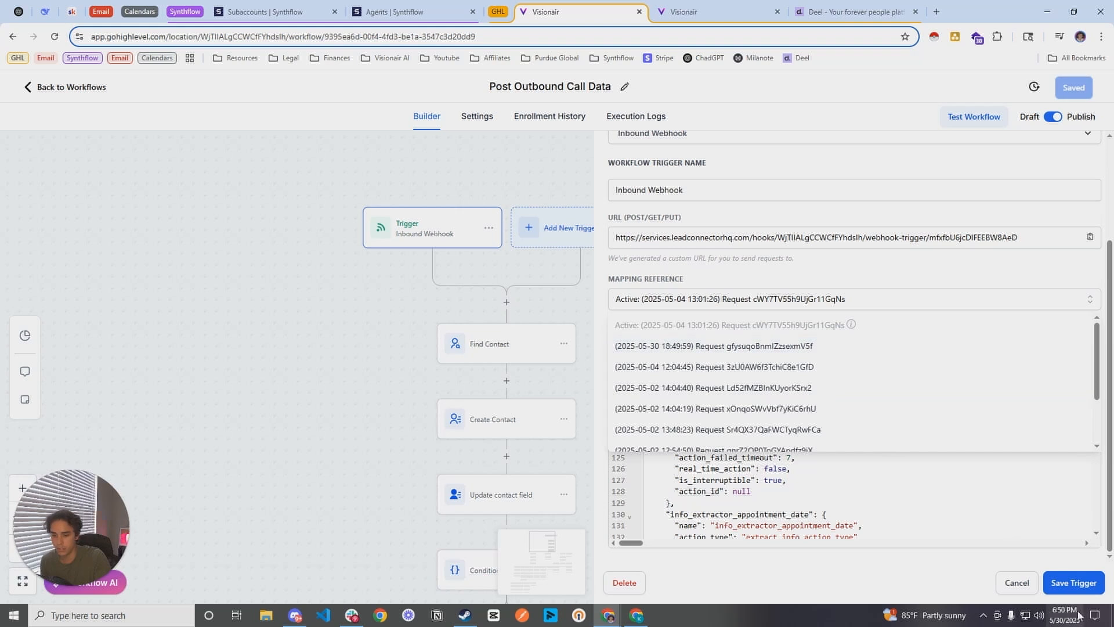
pyautogui.click(732, 351)
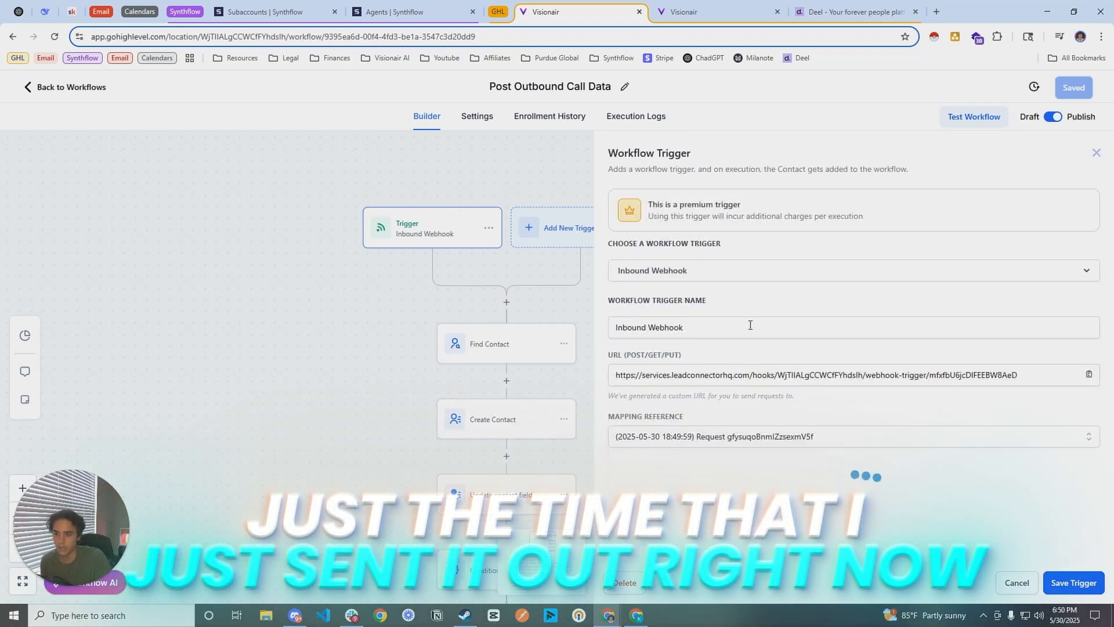
pyautogui.click(1082, 585)
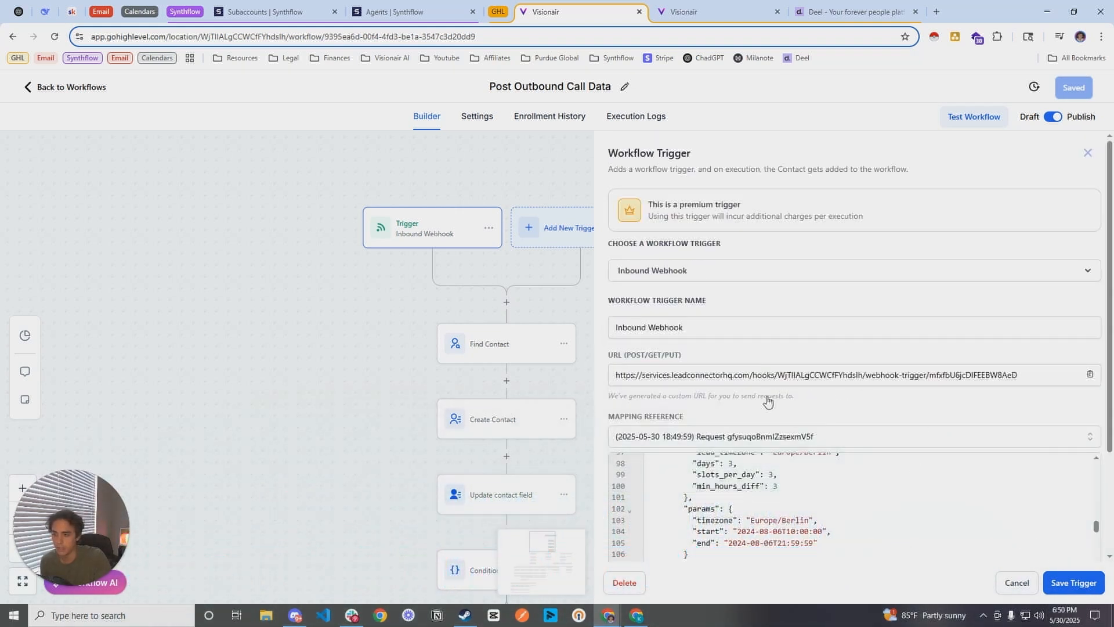
pyautogui.moveTo(743, 353); pyautogui.dragTo(858, 287)
pyautogui.click(1076, 88)
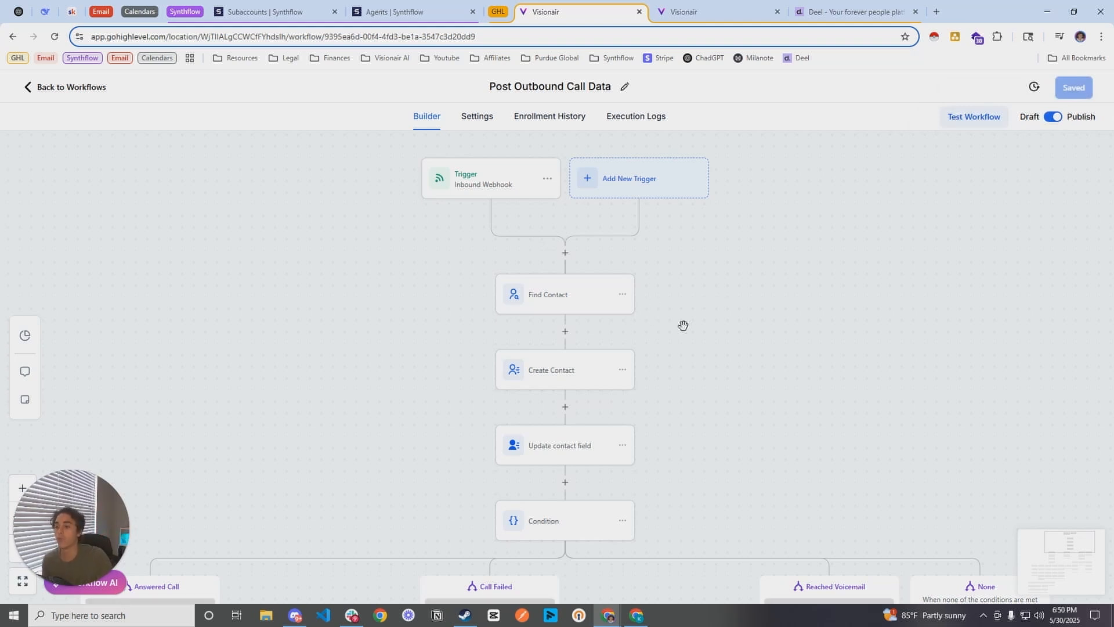
# In the Find Contact action, map Phone to the Phone_number value from the Inbound Webhook Trigger's Lead data.
pyautogui.click(574, 307)
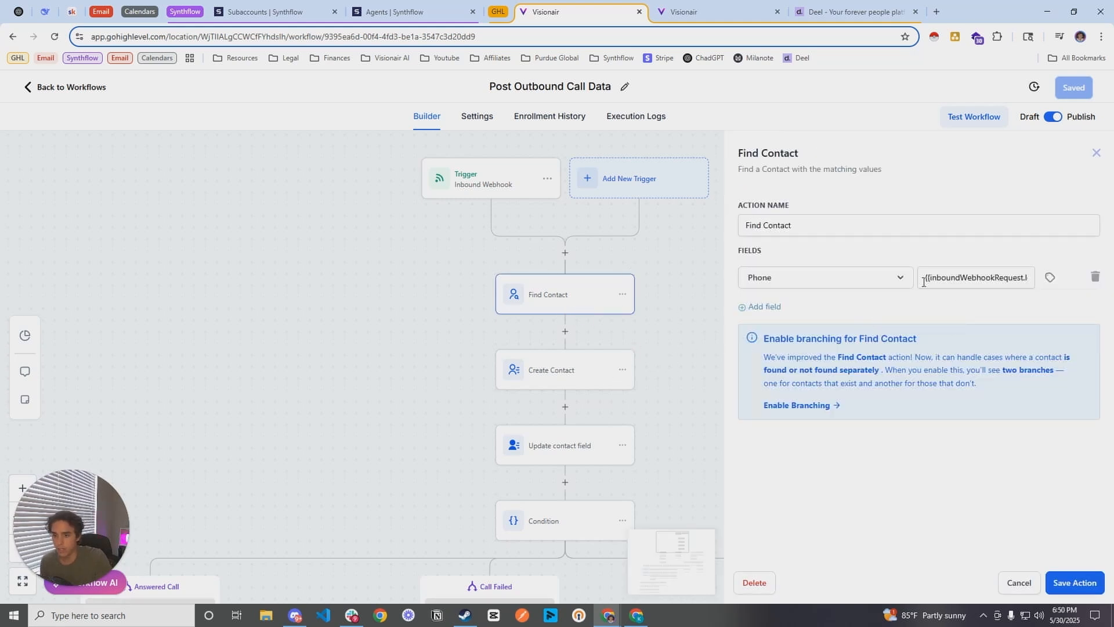
pyautogui.moveTo(924, 282); pyautogui.dragTo(1045, 289)
pyautogui.click(1049, 278)
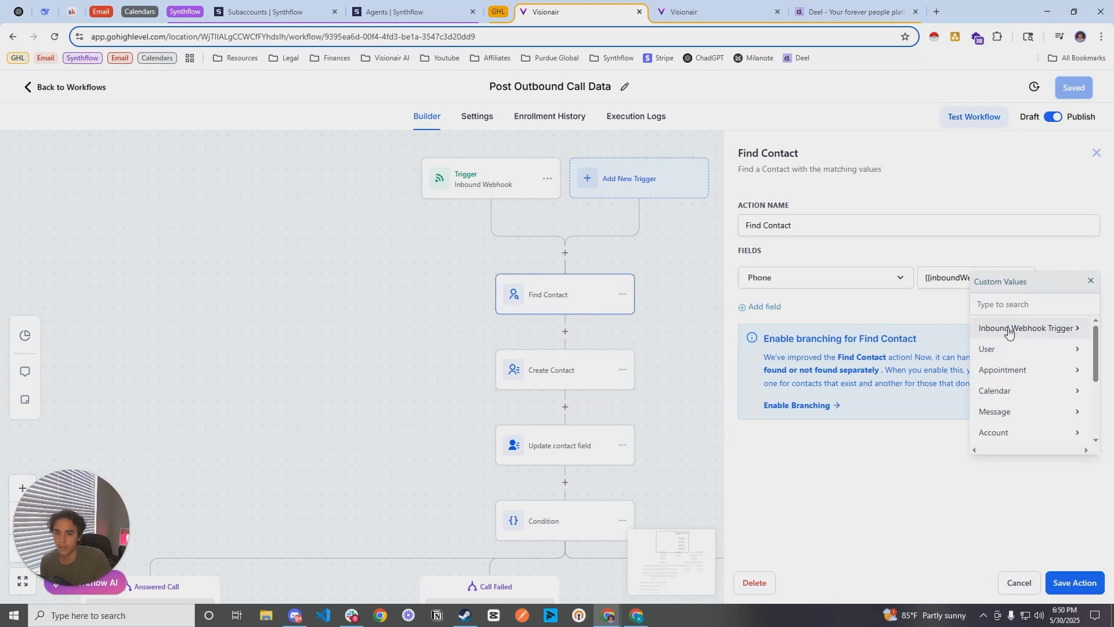
pyautogui.click(1091, 281)
pyautogui.click(1050, 278)
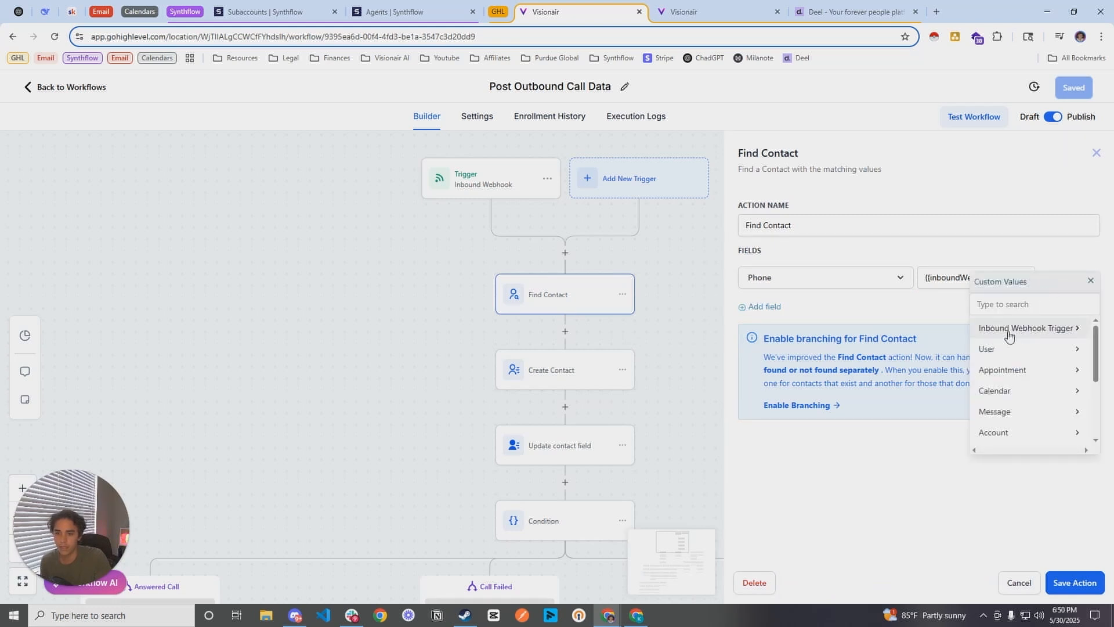
pyautogui.click(1024, 327)
pyautogui.click(1023, 369)
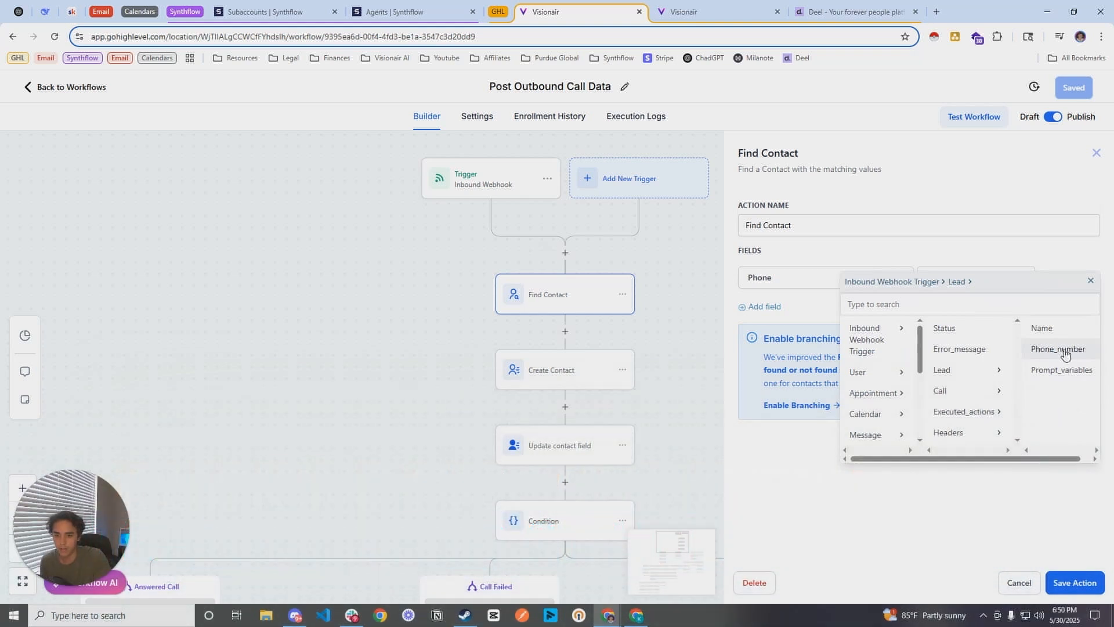
pyautogui.click(1058, 348)
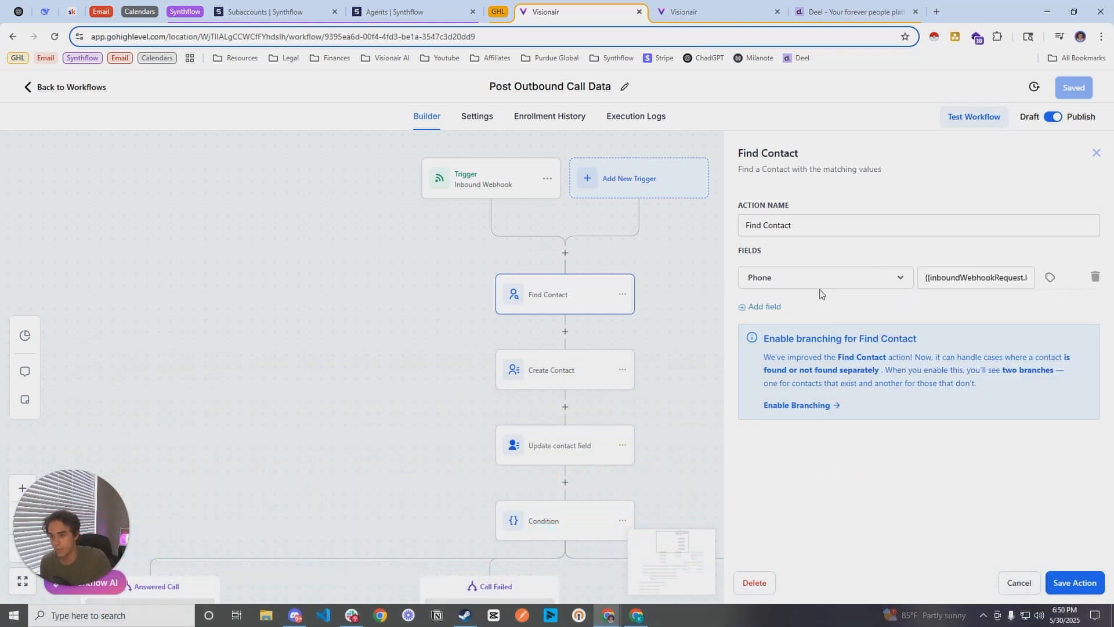
# Examine the field mappings of the Create Contact action and the Call ID mapping of the Update contact field action.
pyautogui.click(564, 379)
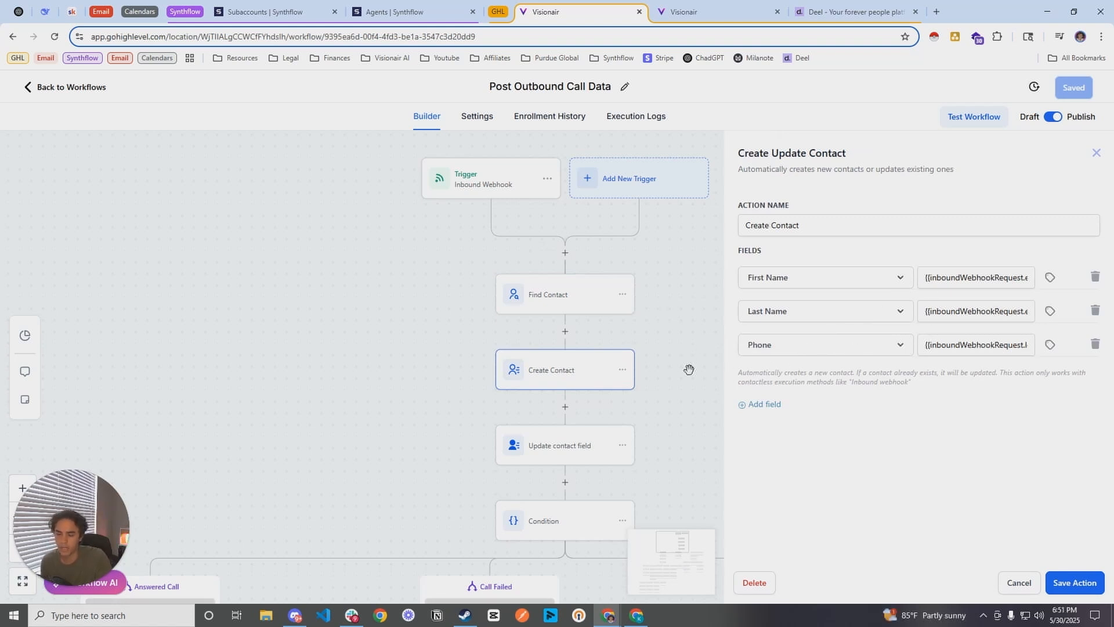
pyautogui.moveTo(689, 372); pyautogui.dragTo(669, 227)
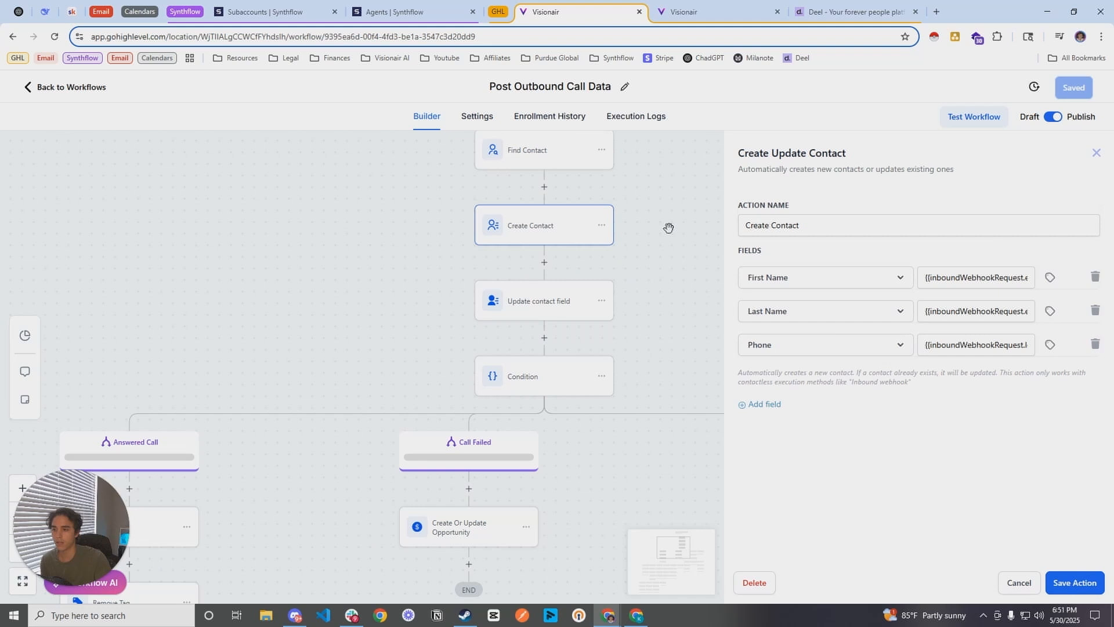
pyautogui.click(559, 305)
pyautogui.moveTo(929, 324); pyautogui.dragTo(1038, 333)
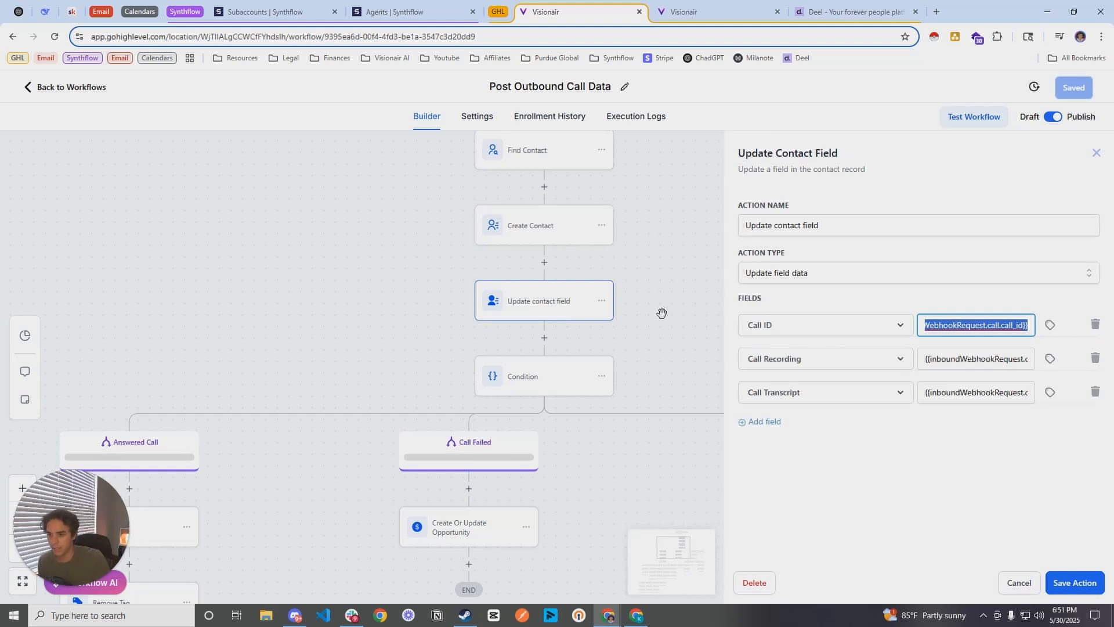
pyautogui.click(671, 278)
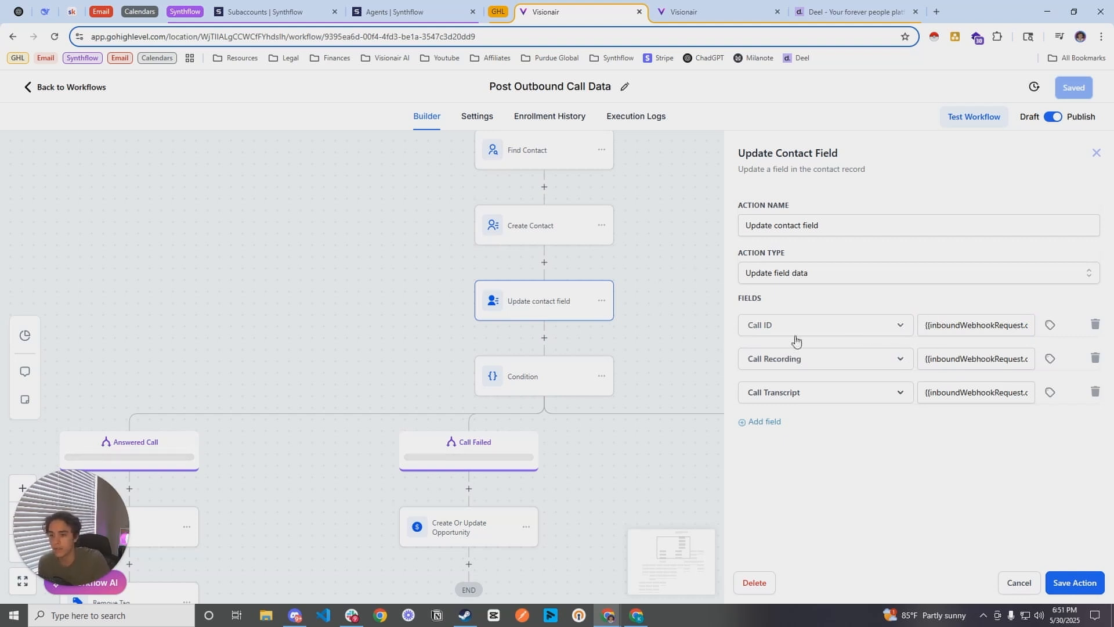
# Browse the Inbound Webhook Trigger's Call values available for the Call ID field and close the Update contact field action without saving.
pyautogui.click(762, 388)
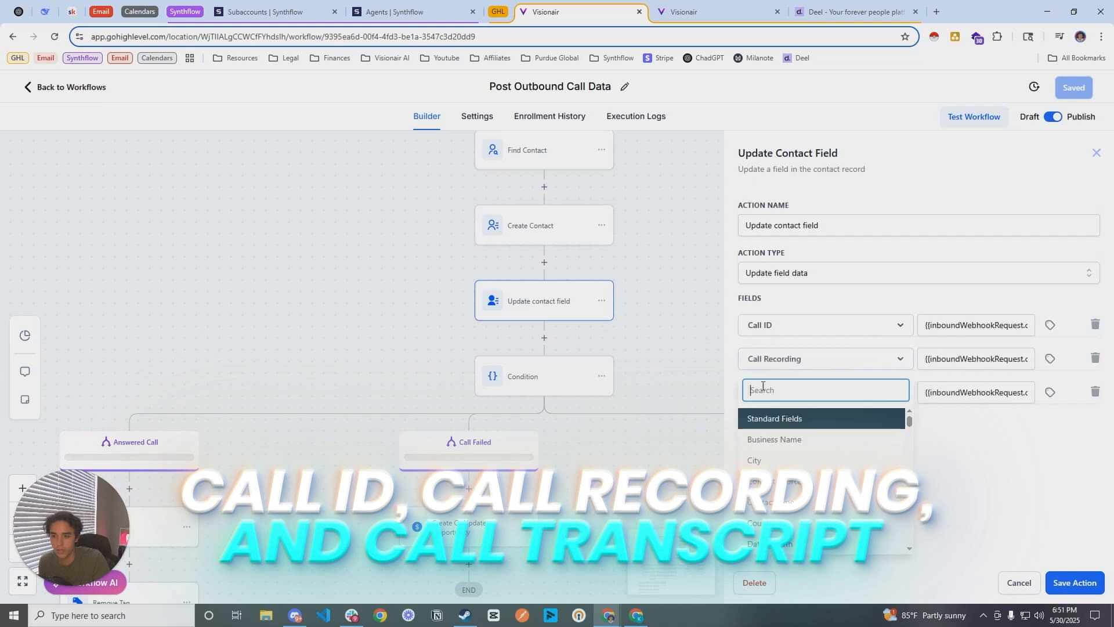
pyautogui.click(770, 350)
pyautogui.click(1051, 325)
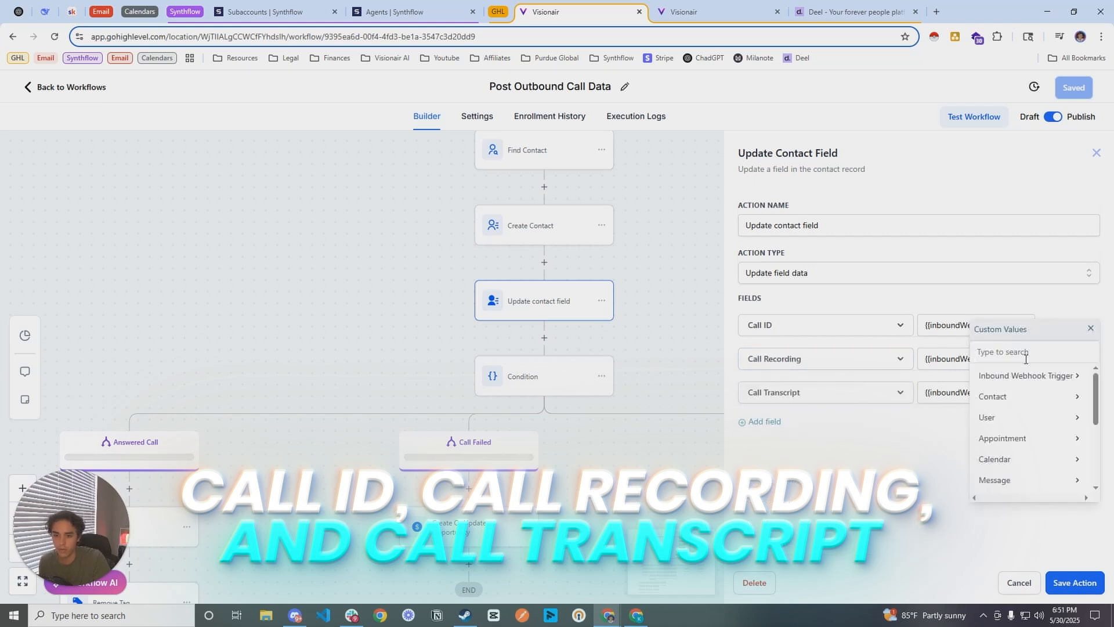
pyautogui.scroll(-1, 1032, 398)
pyautogui.scroll(2, 1032, 398)
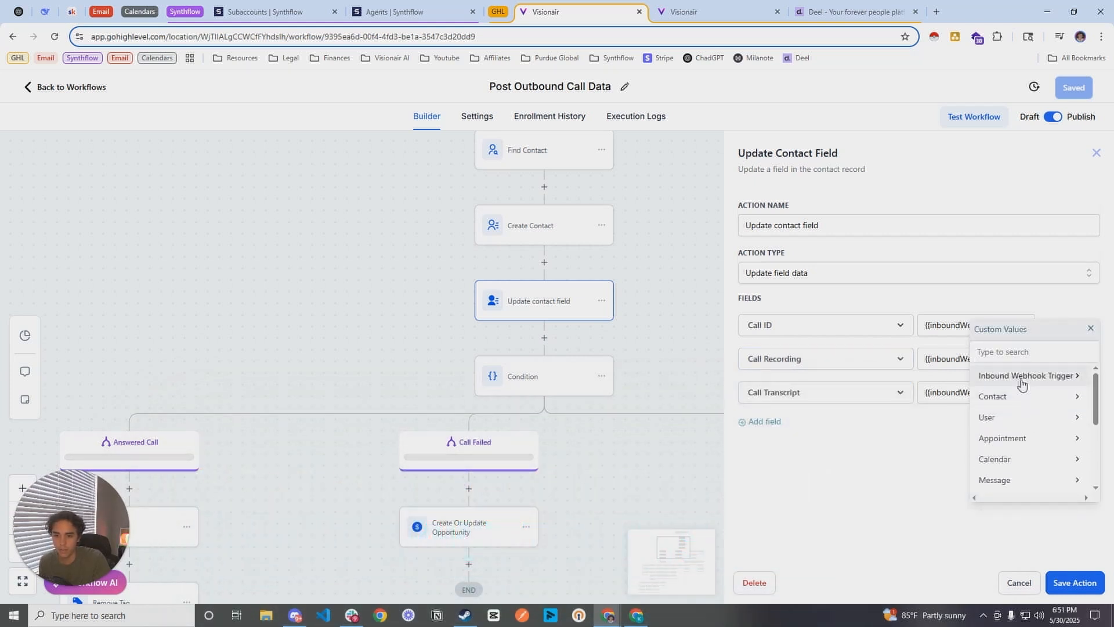
pyautogui.click(1020, 382)
pyautogui.click(1007, 439)
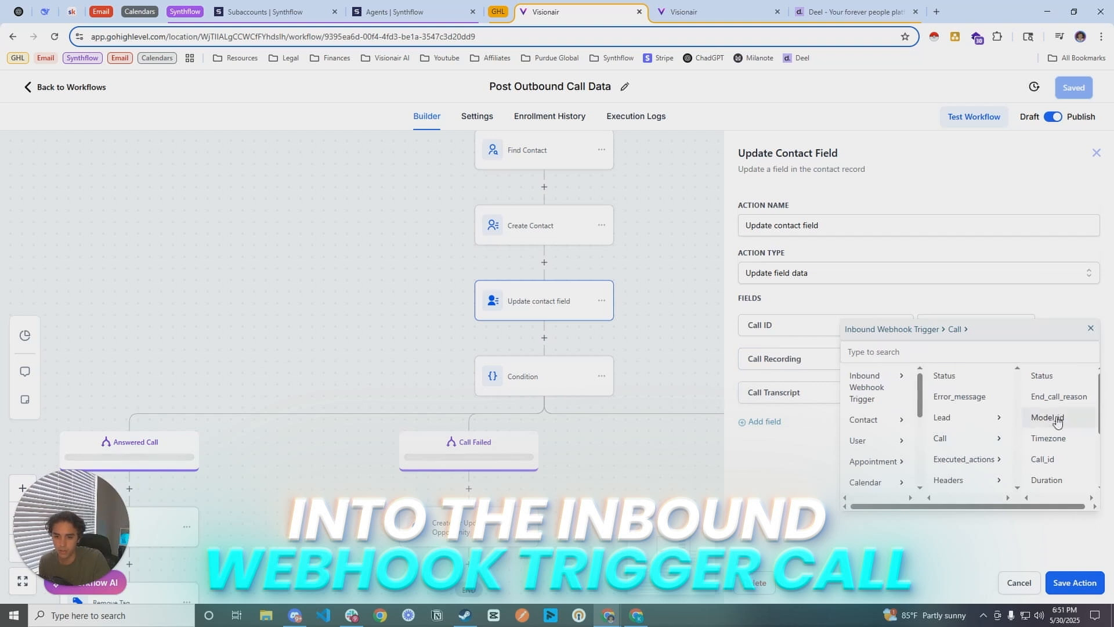
pyautogui.scroll(-1, 1057, 426)
pyautogui.scroll(-2, 1064, 409)
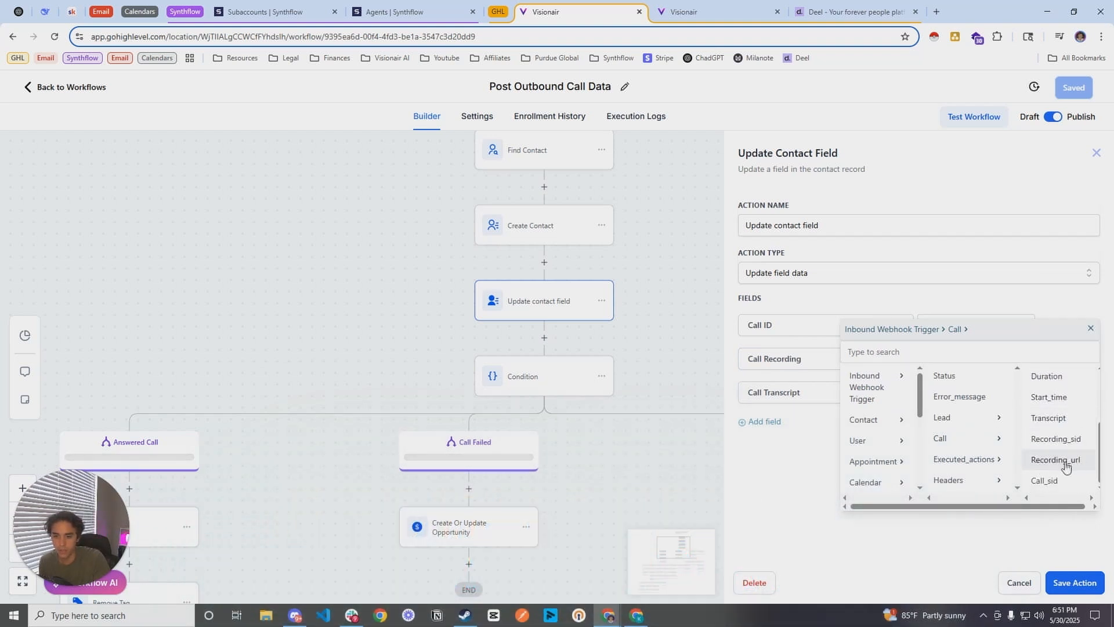
pyautogui.click(1015, 583)
# Open the Condition below Update contact field and examine the Answered Call, Call Failed and Reached Voicemail branches.
pyautogui.scroll(-2, 544, 256)
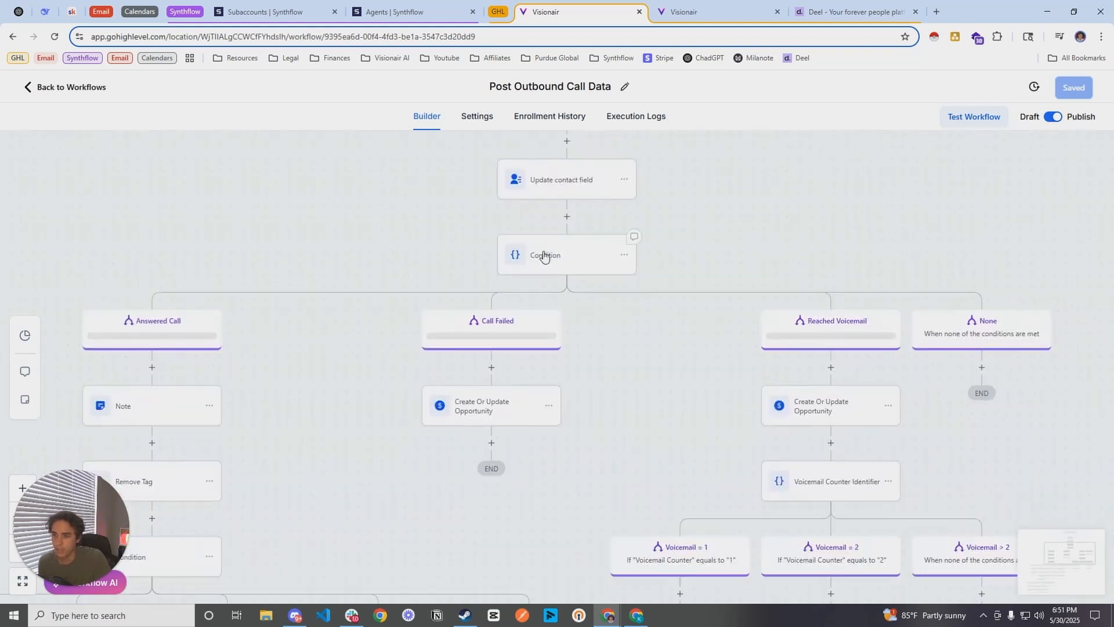
pyautogui.click(581, 266)
pyautogui.scroll(-3, 749, 345)
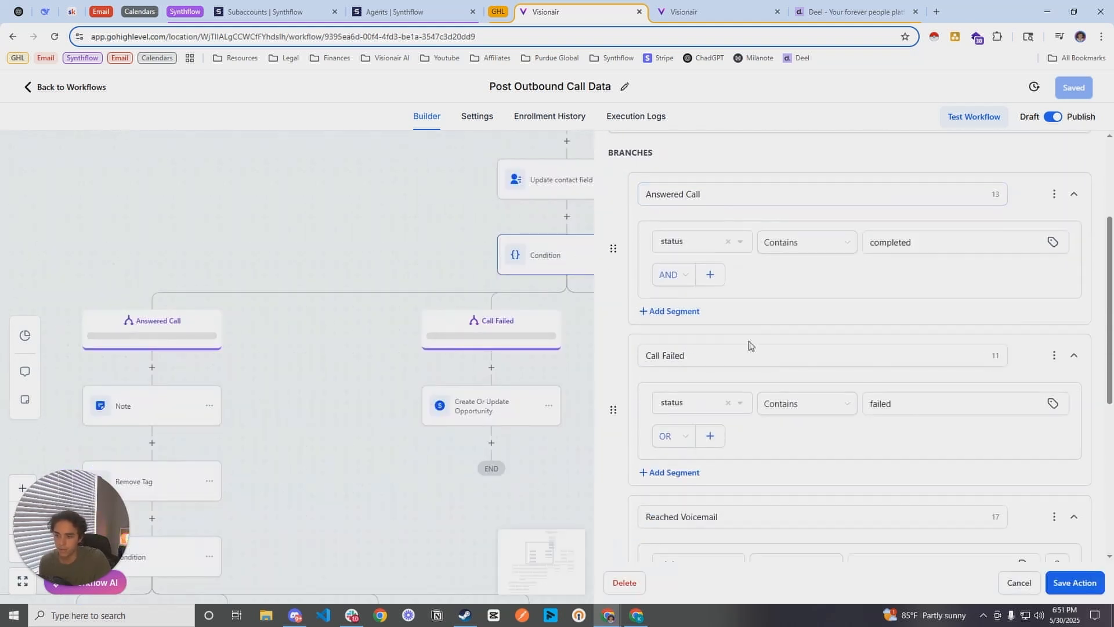
pyautogui.moveTo(732, 519); pyautogui.dragTo(632, 519)
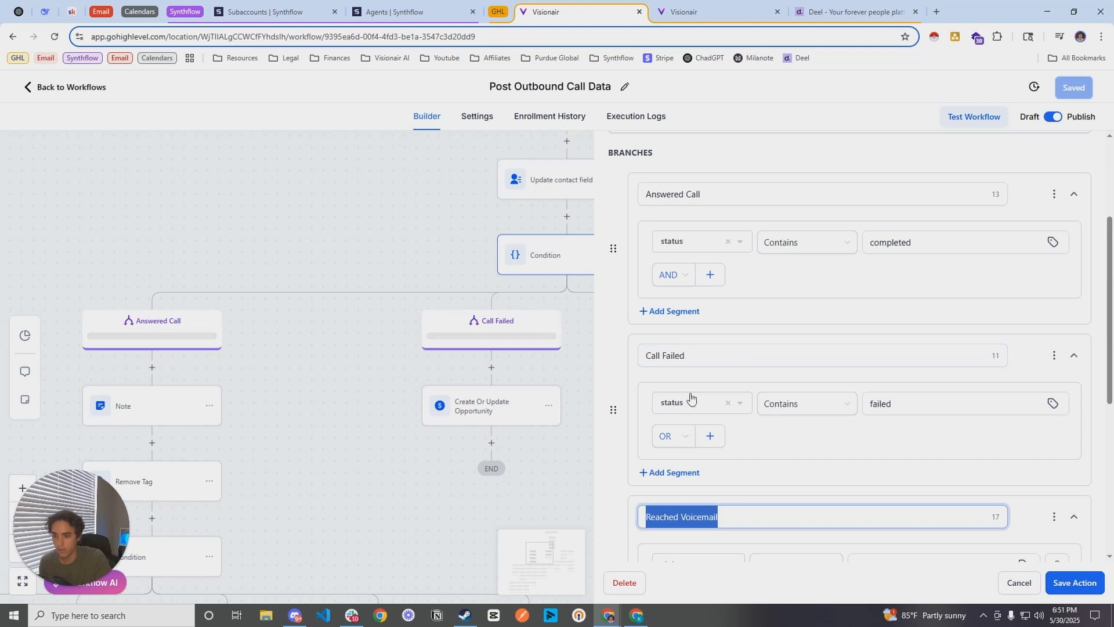
pyautogui.moveTo(644, 355); pyautogui.dragTo(748, 352)
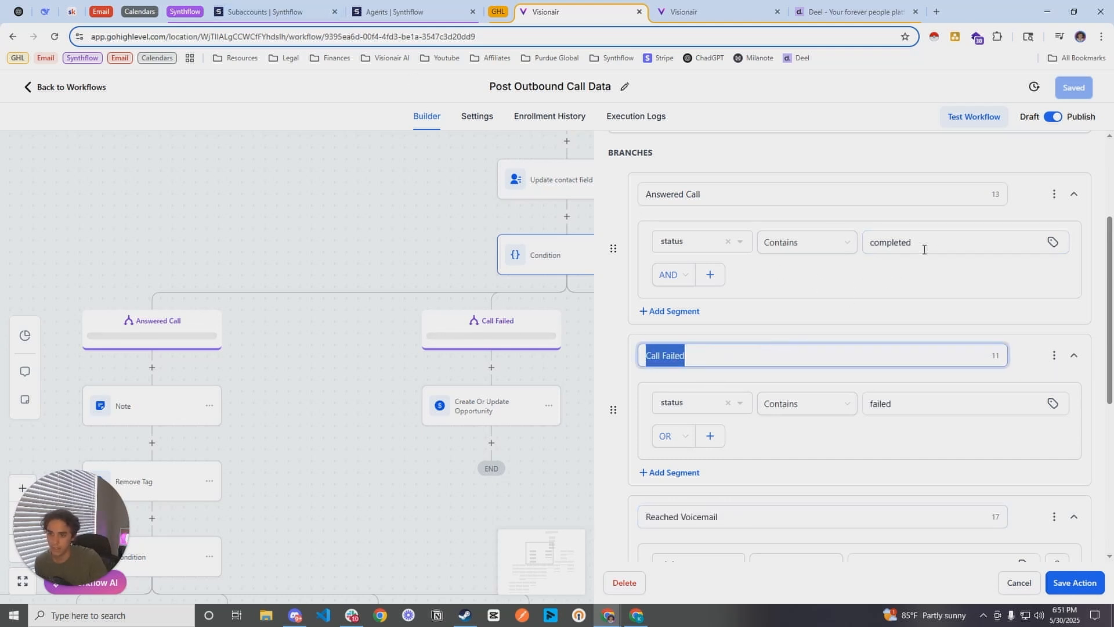
# Switch to the Synthflow agent, open its call history and refresh the list.
pyautogui.click(400, 11)
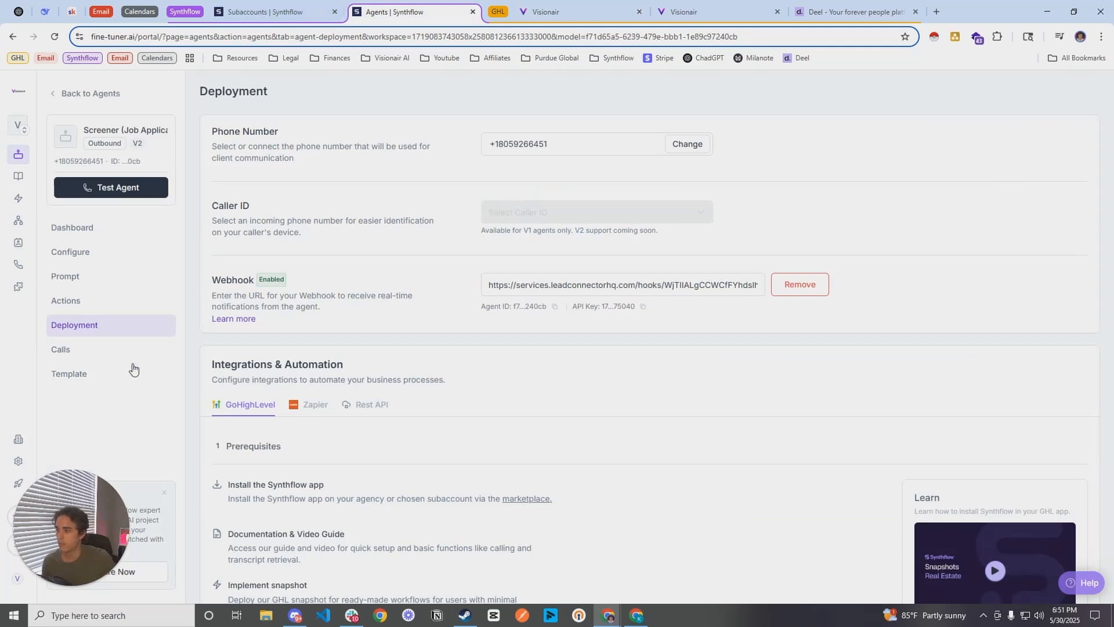
pyautogui.click(124, 350)
pyautogui.click(373, 93)
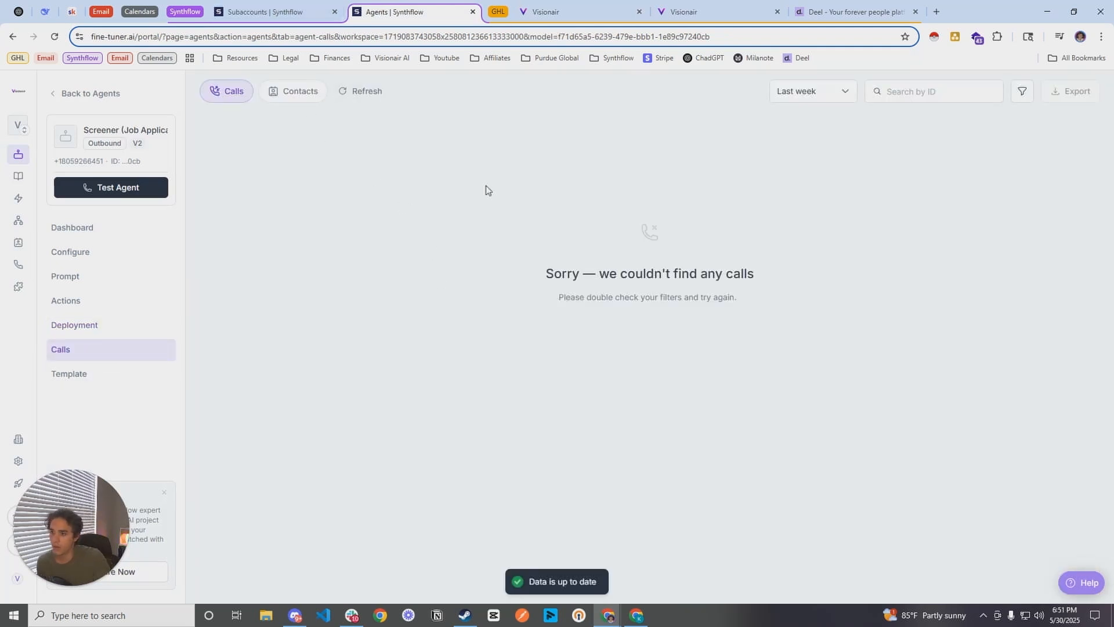
# Return to the HighLevel Post Outbound Call Data workflow and examine the status rules of the Condition's Answered Call and Call Failed branches.
pyautogui.click(64, 353)
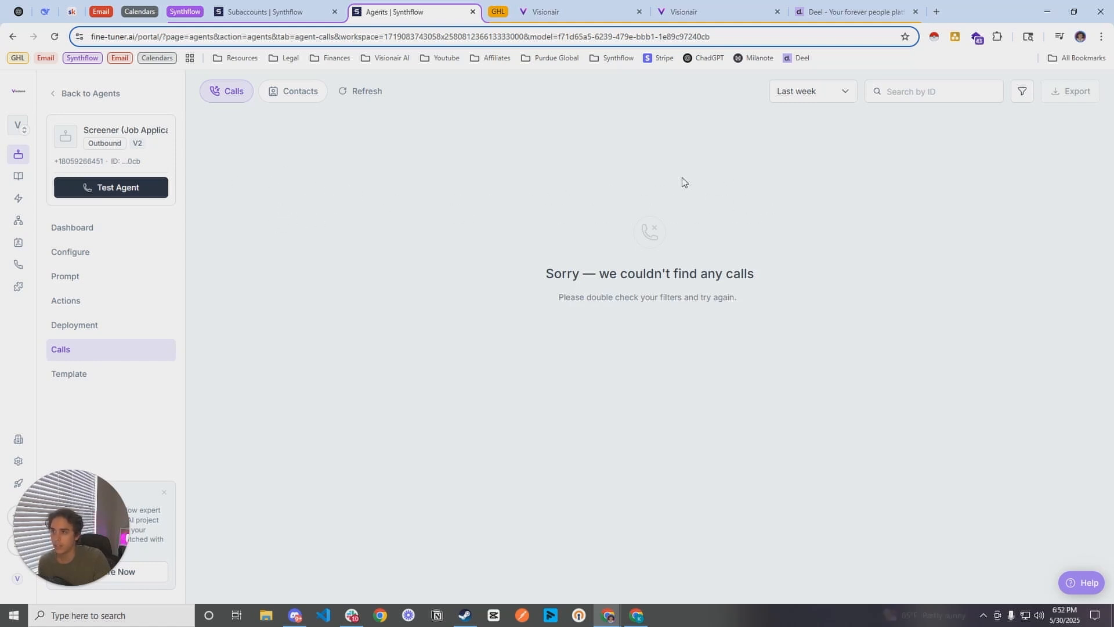
pyautogui.click(545, 12)
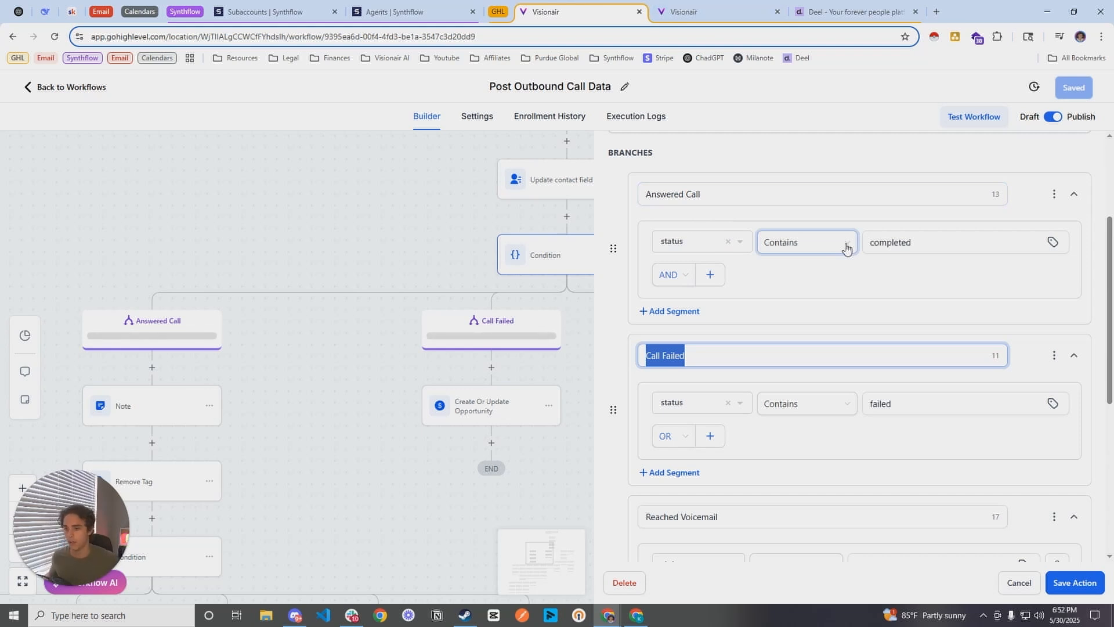
pyautogui.moveTo(950, 242); pyautogui.dragTo(878, 242)
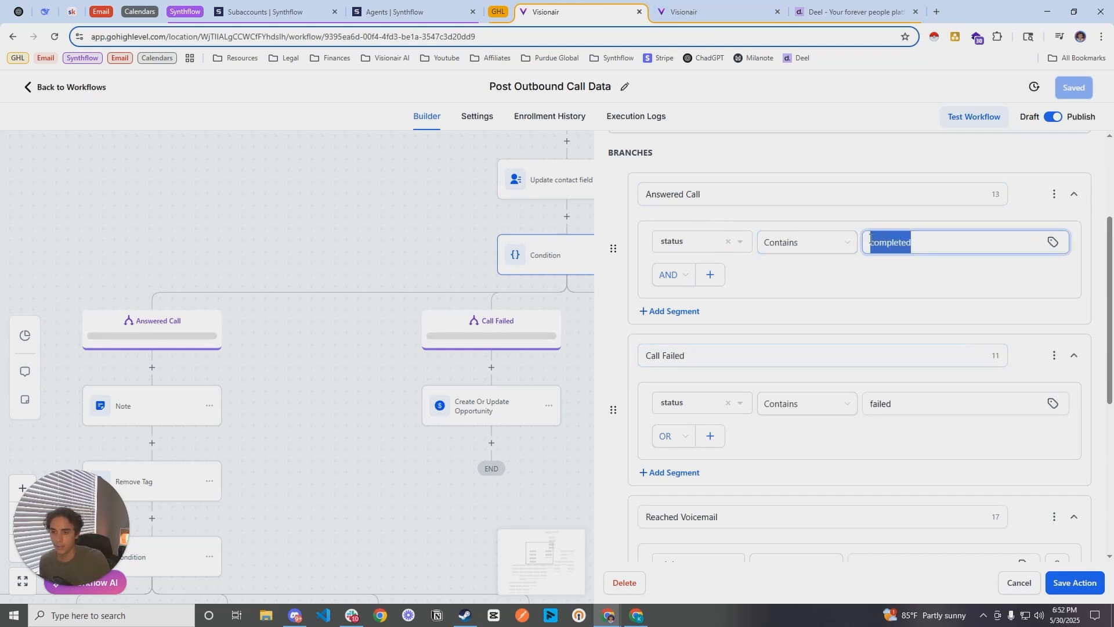
pyautogui.moveTo(754, 356); pyautogui.dragTo(615, 382)
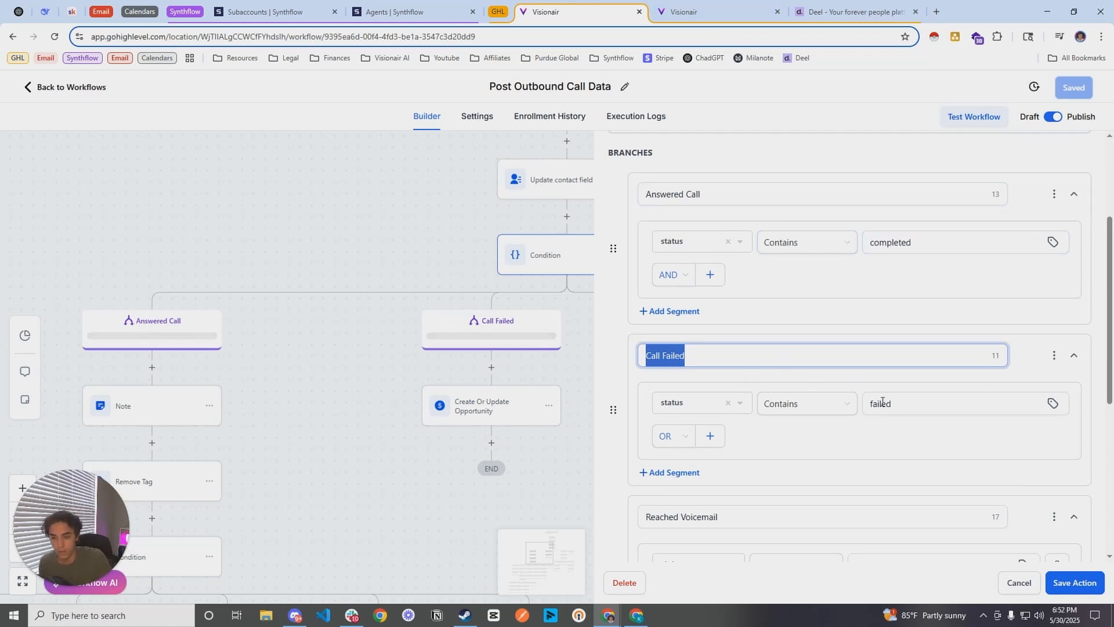
pyautogui.moveTo(900, 403); pyautogui.dragTo(850, 363)
pyautogui.scroll(-3, 823, 325)
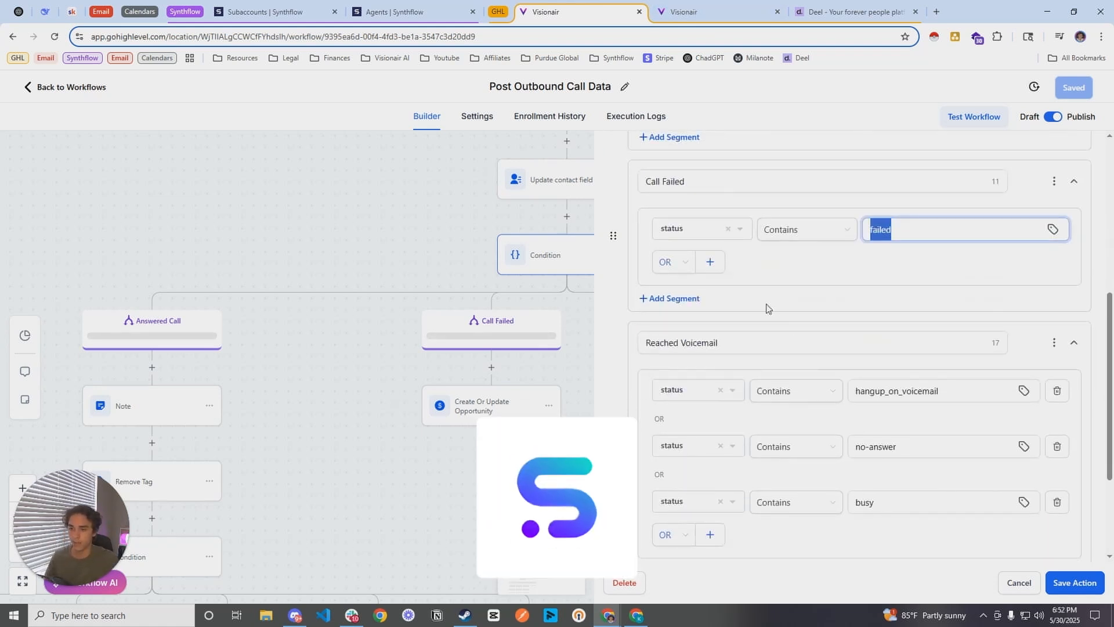
pyautogui.scroll(-3, 766, 308)
# Examine the status rules of the Reached Voicemail branch and close the Condition without saving.
pyautogui.moveTo(786, 180); pyautogui.dragTo(638, 175)
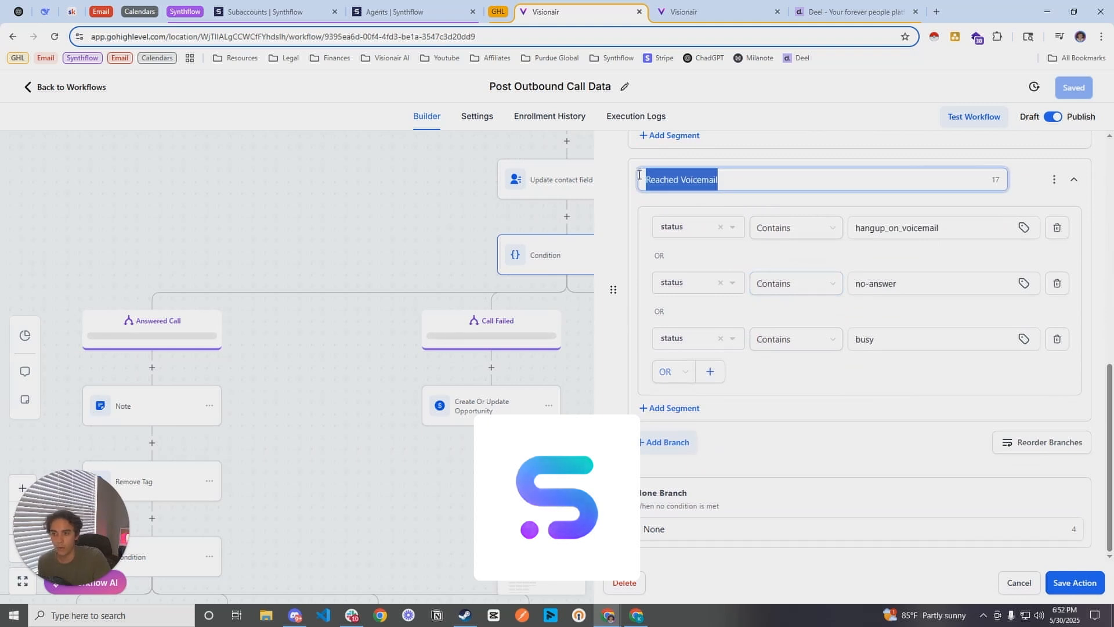
pyautogui.moveTo(963, 227); pyautogui.dragTo(856, 228)
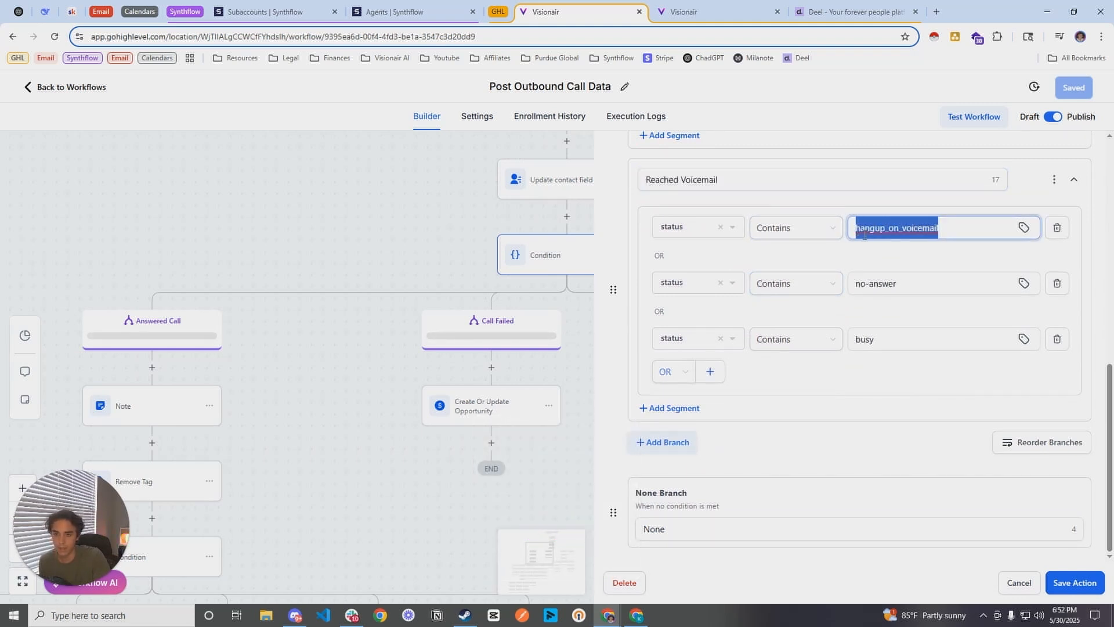
pyautogui.moveTo(908, 282); pyautogui.dragTo(860, 284)
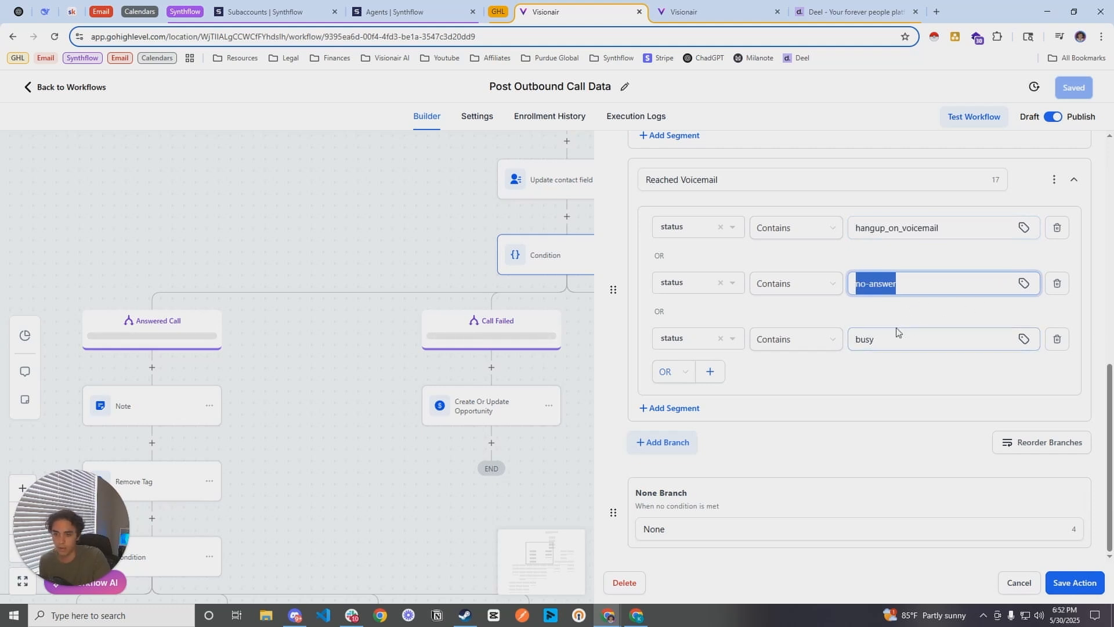
pyautogui.moveTo(904, 341); pyautogui.dragTo(849, 341)
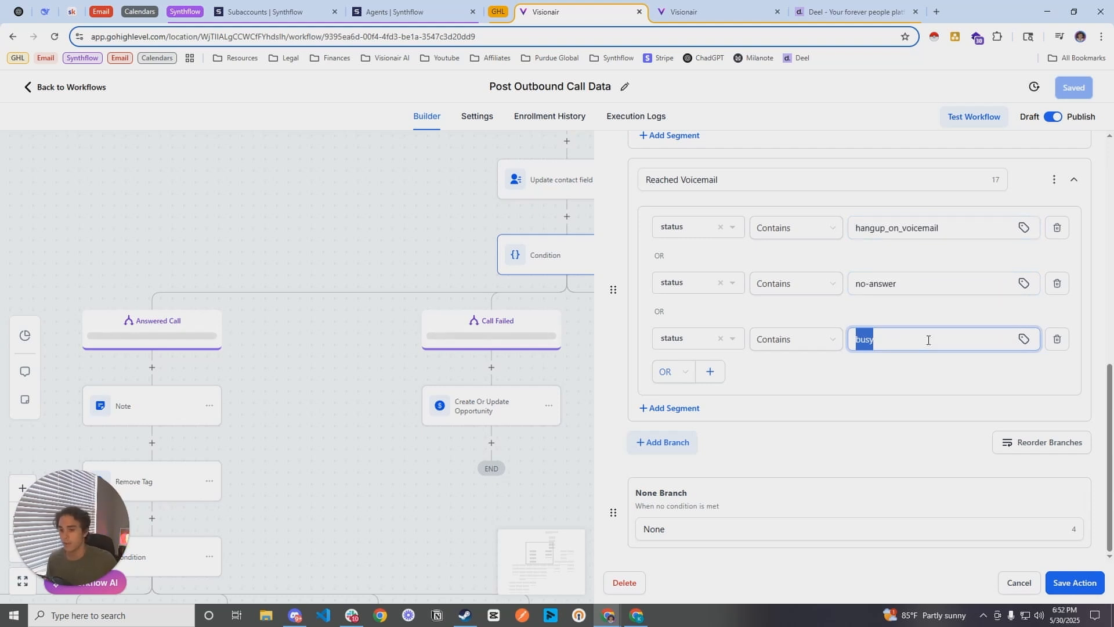
pyautogui.click(891, 313)
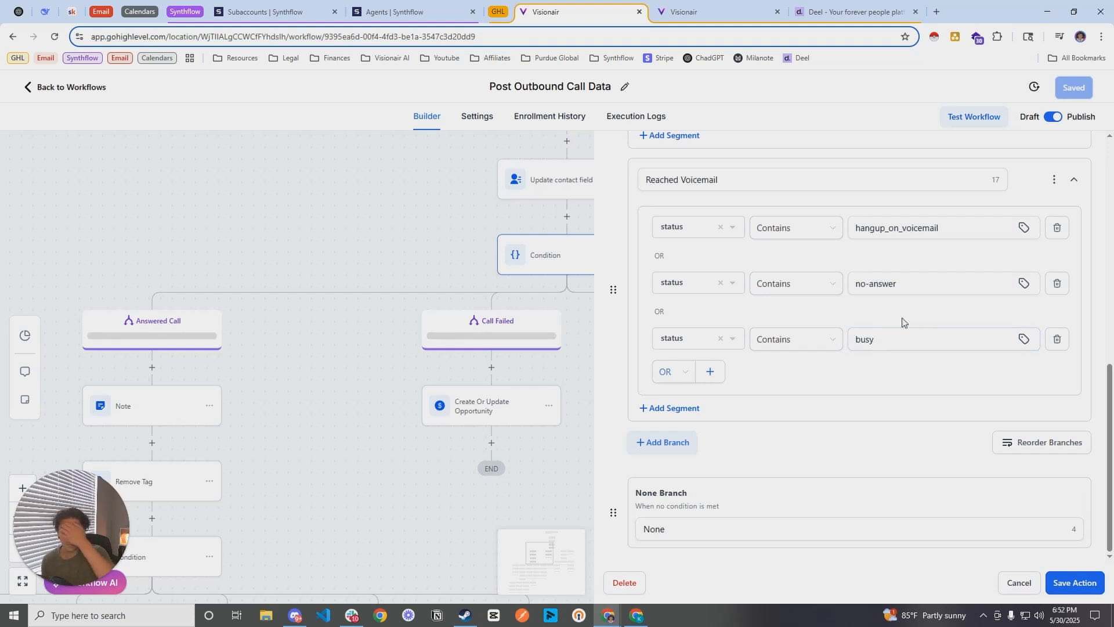
pyautogui.click(1008, 586)
# Open the Create Or Update Opportunity action under Reached Voicemail, review its pipeline and opportunity settings, and close it without saving.
pyautogui.moveTo(624, 427); pyautogui.dragTo(325, 329)
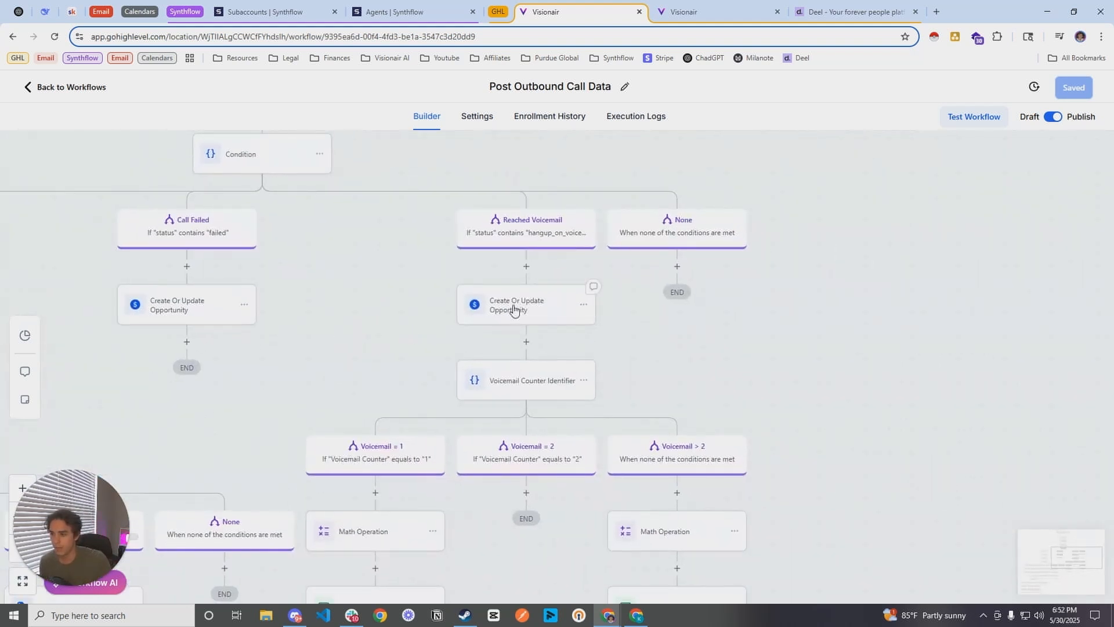
pyautogui.moveTo(513, 309); pyautogui.dragTo(504, 242)
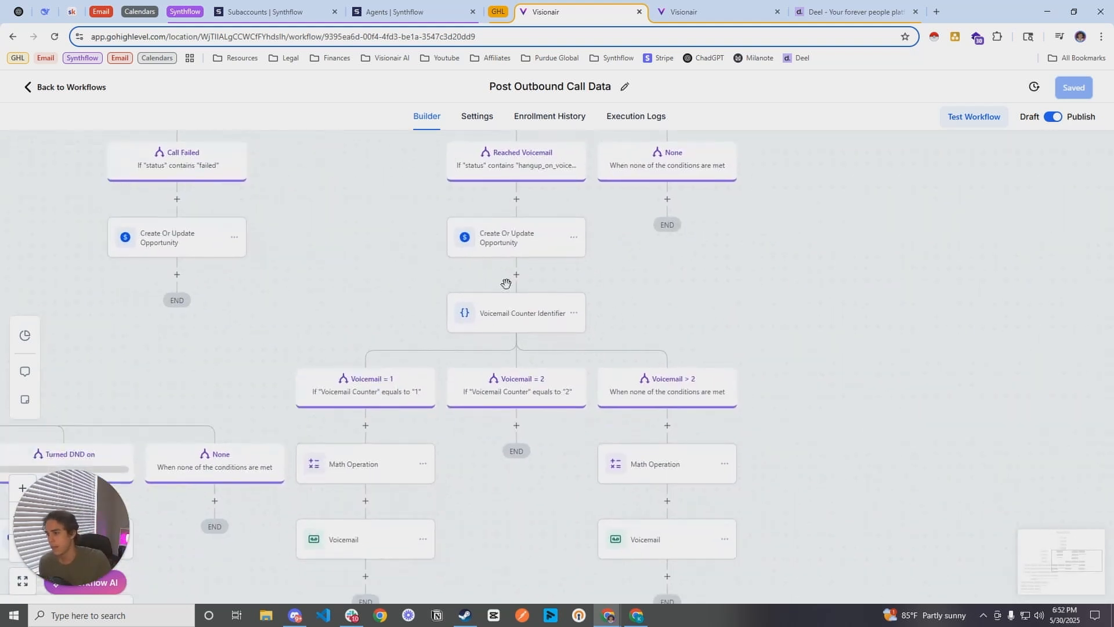
pyautogui.click(503, 248)
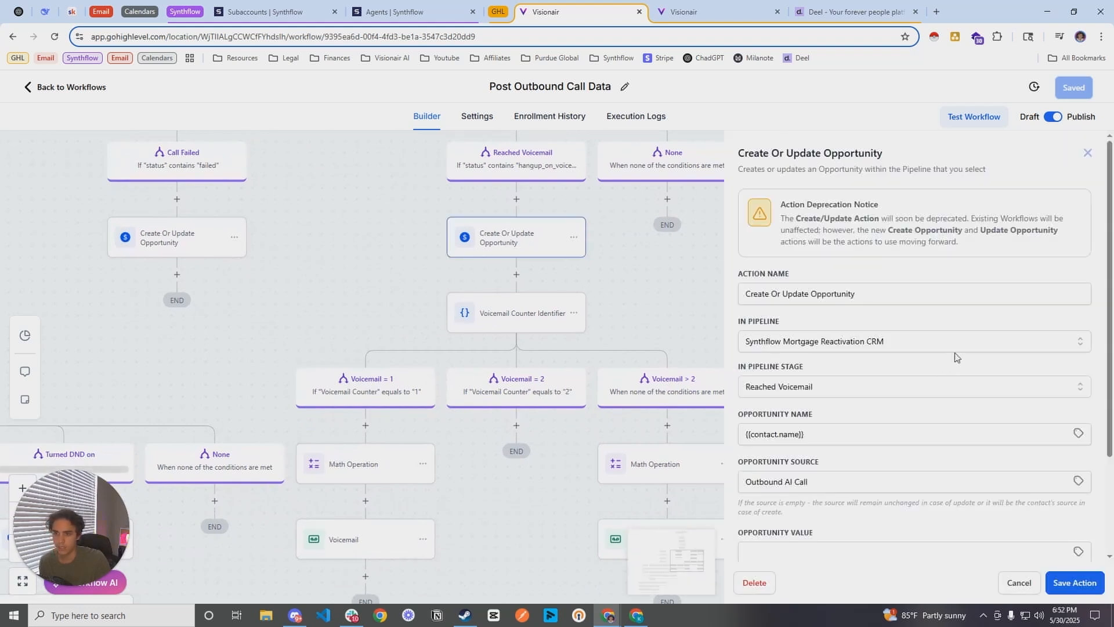
pyautogui.scroll(-1, 910, 397)
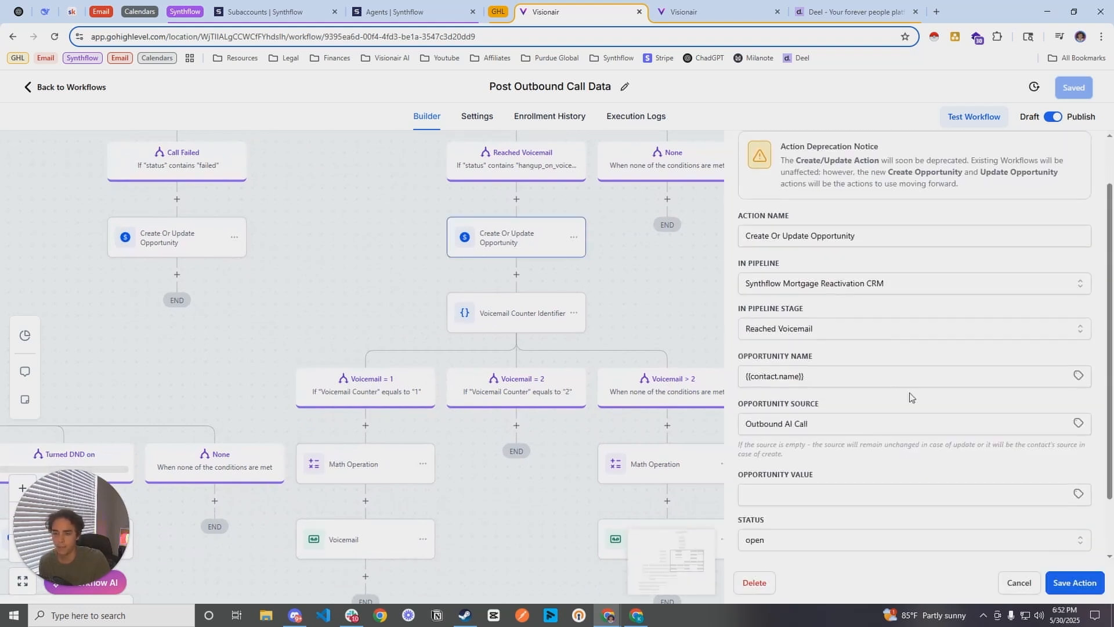
pyautogui.click(1016, 582)
# Open the Voicemail Counter Identifier condition below the Reached Voicemail branch's opportunity action.
pyautogui.scroll(-3, 687, 296)
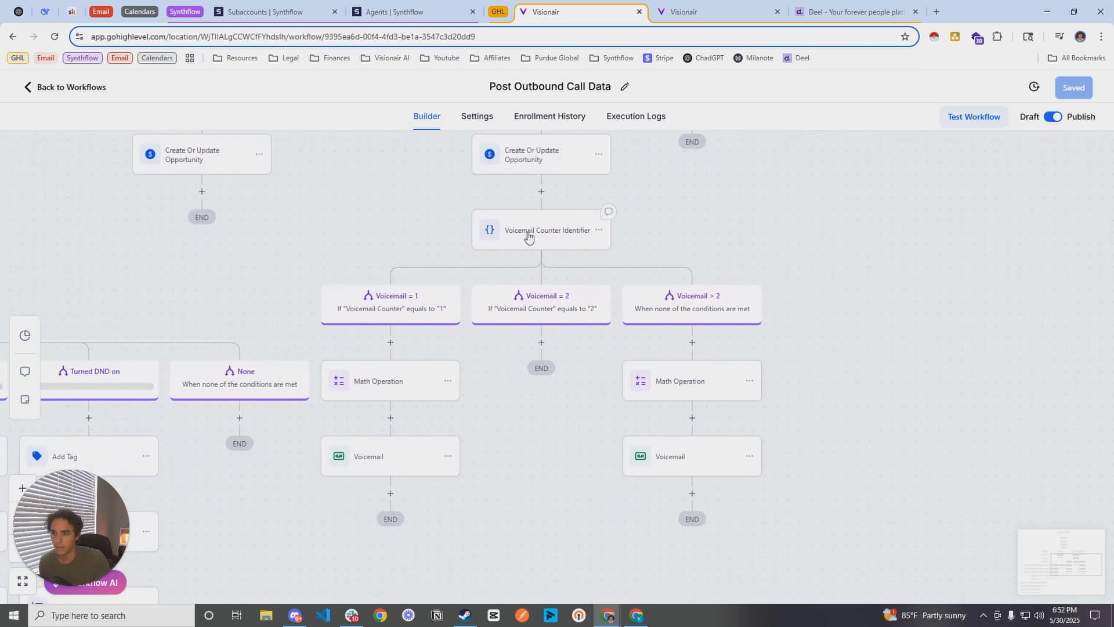
pyautogui.scroll(2, 783, 311)
pyautogui.scroll(-1, 728, 279)
pyautogui.click(550, 295)
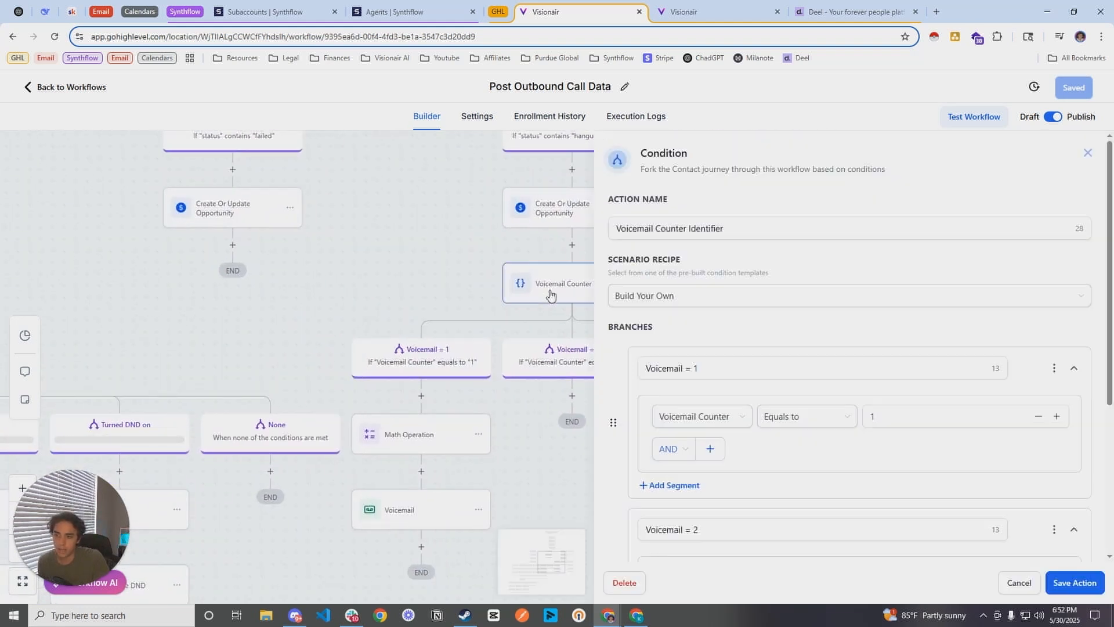
pyautogui.moveTo(422, 275); pyautogui.dragTo(340, 250)
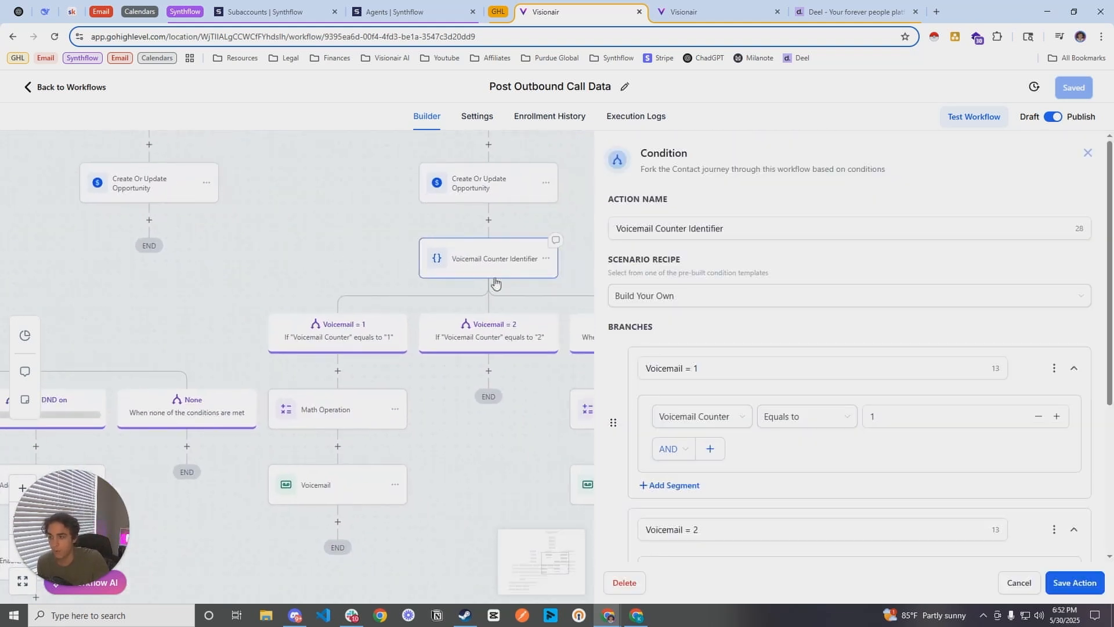
# Switch to HighLevel's custom fields settings and examine the Voicemail Counter contact field.
pyautogui.click(701, 14)
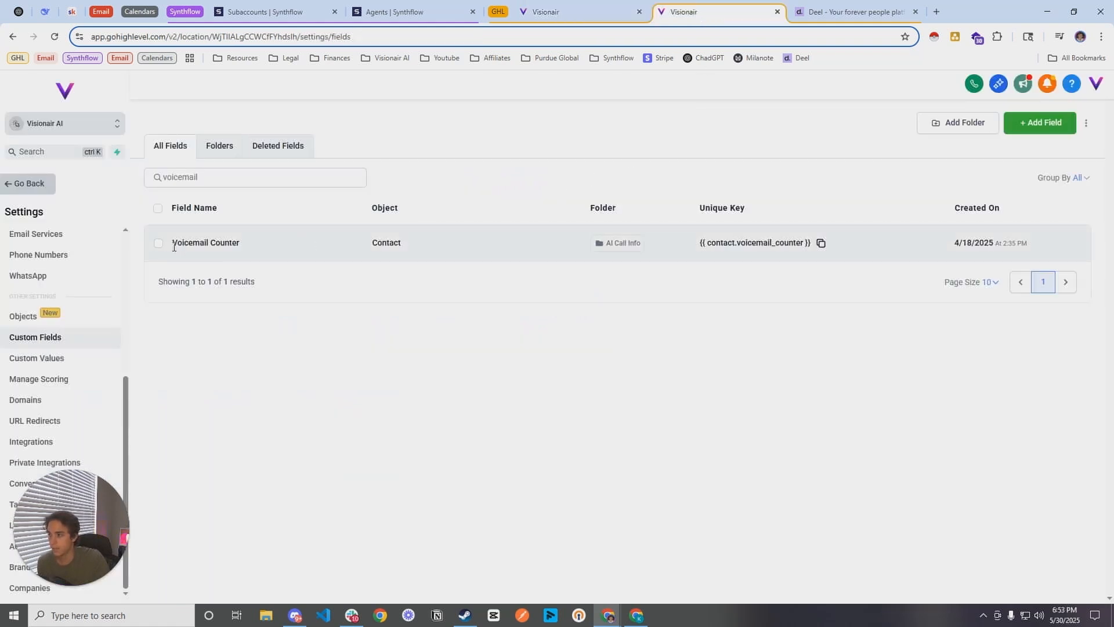
pyautogui.moveTo(172, 244); pyautogui.dragTo(241, 252)
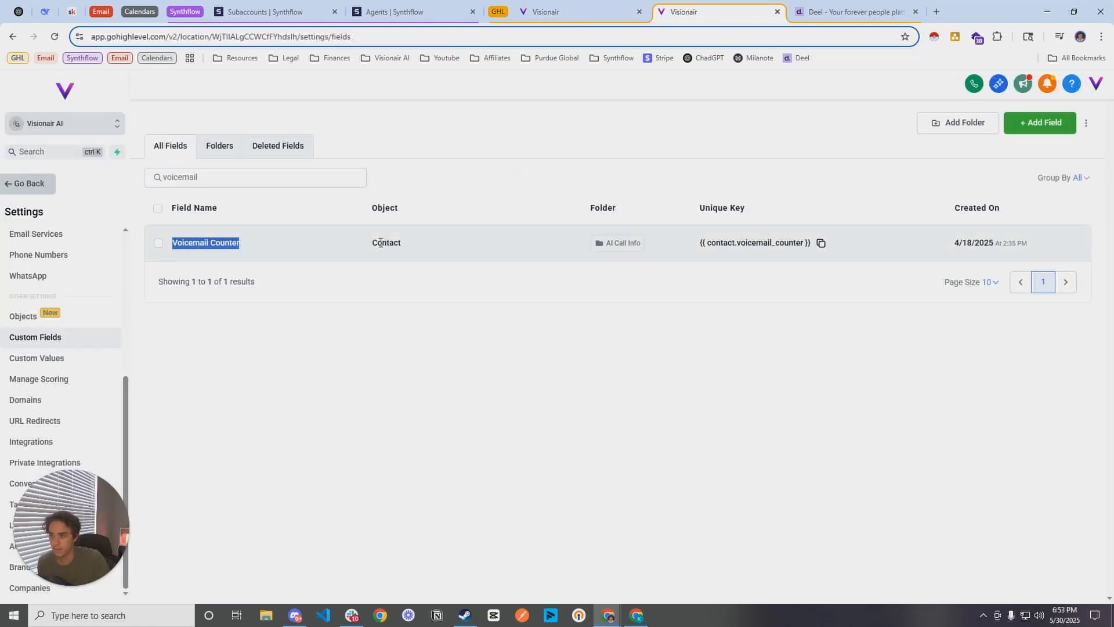
pyautogui.click(477, 301)
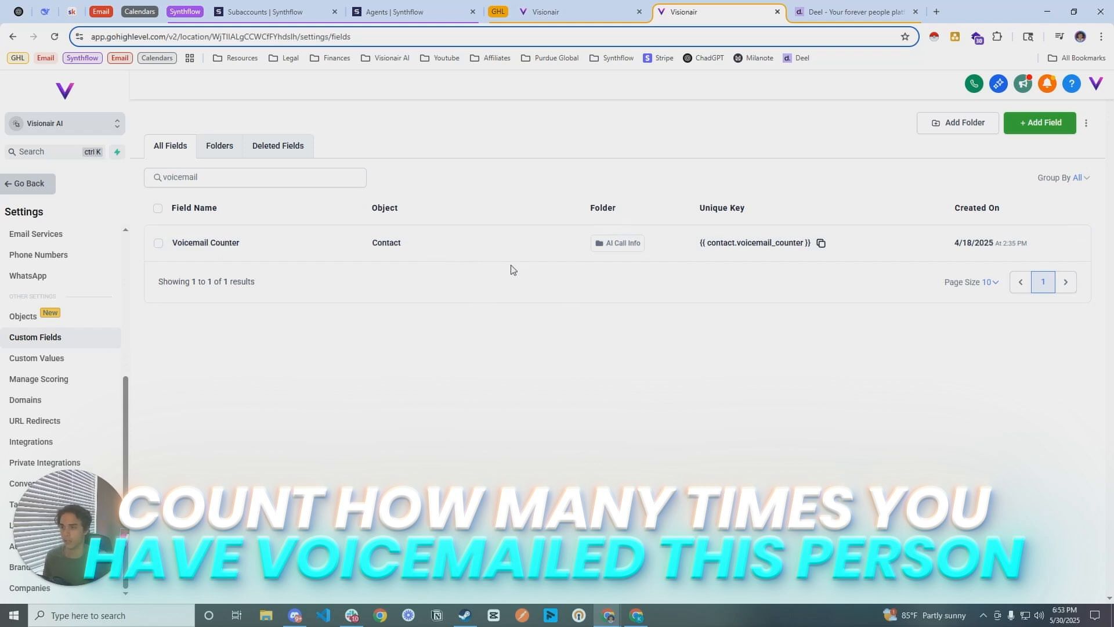
# Return to the workflow, examine the Voicemail = 1, Voicemail = 2 and None branch rules of Voicemail Counter Identifier, and close it.
pyautogui.hotkey('ctrl', 'shift', 'Tab')
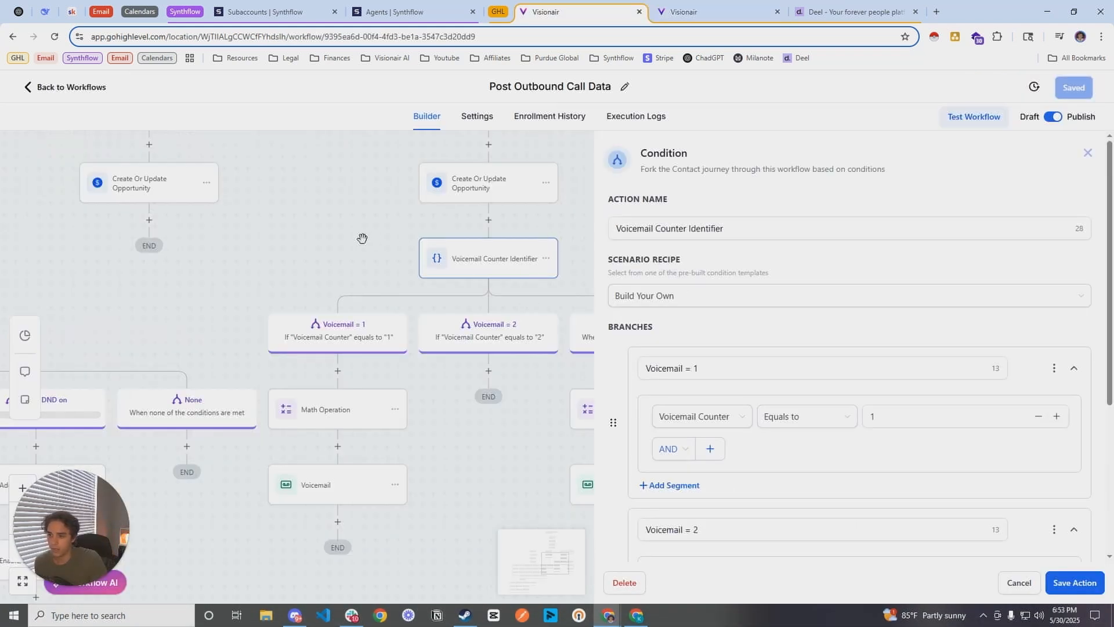
pyautogui.moveTo(363, 238); pyautogui.dragTo(276, 364)
pyautogui.moveTo(534, 398); pyautogui.dragTo(505, 401)
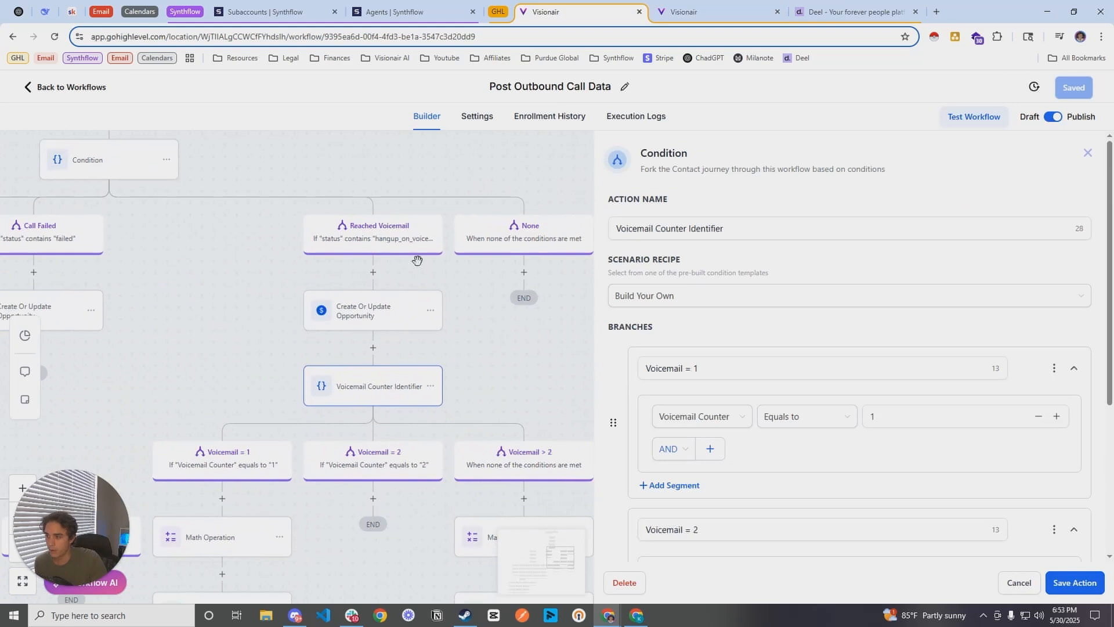
pyautogui.moveTo(417, 260); pyautogui.dragTo(424, 113)
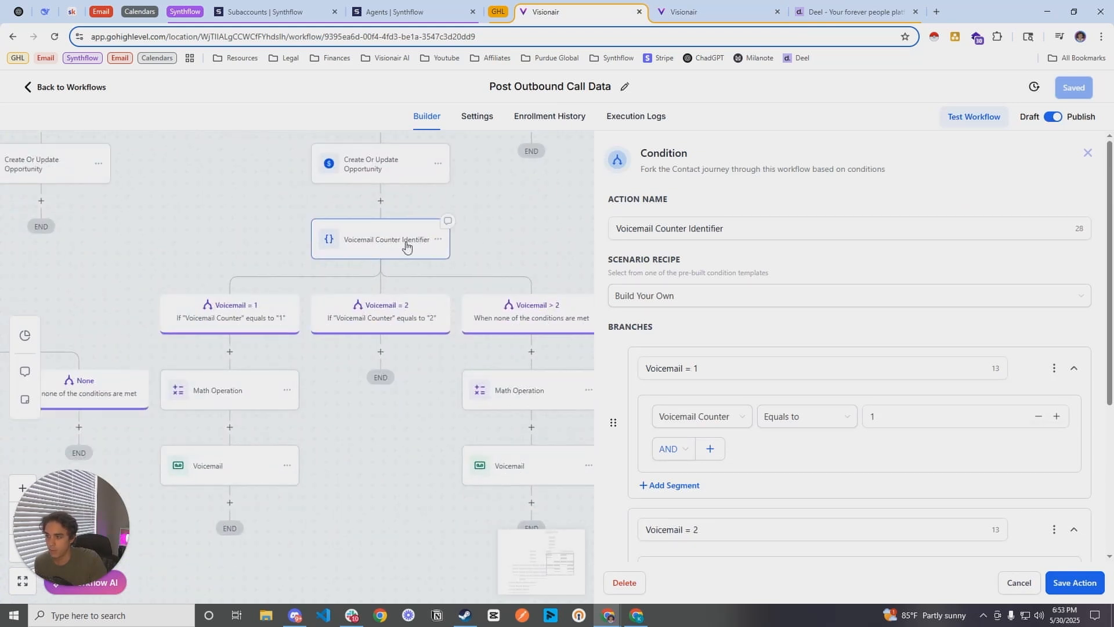
pyautogui.scroll(-3, 776, 316)
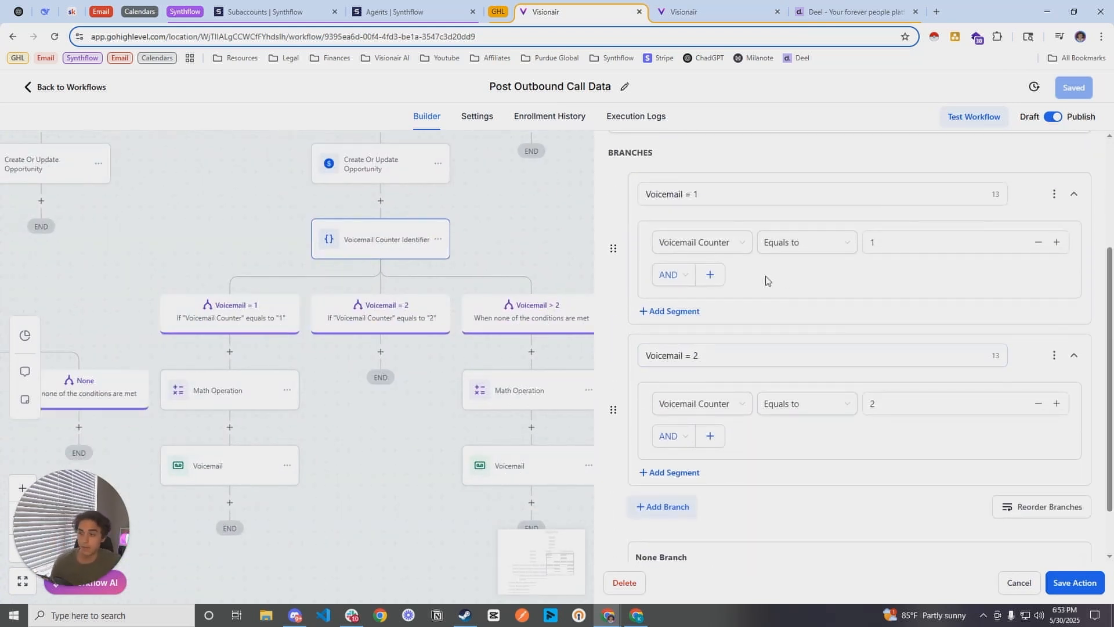
pyautogui.click(919, 252)
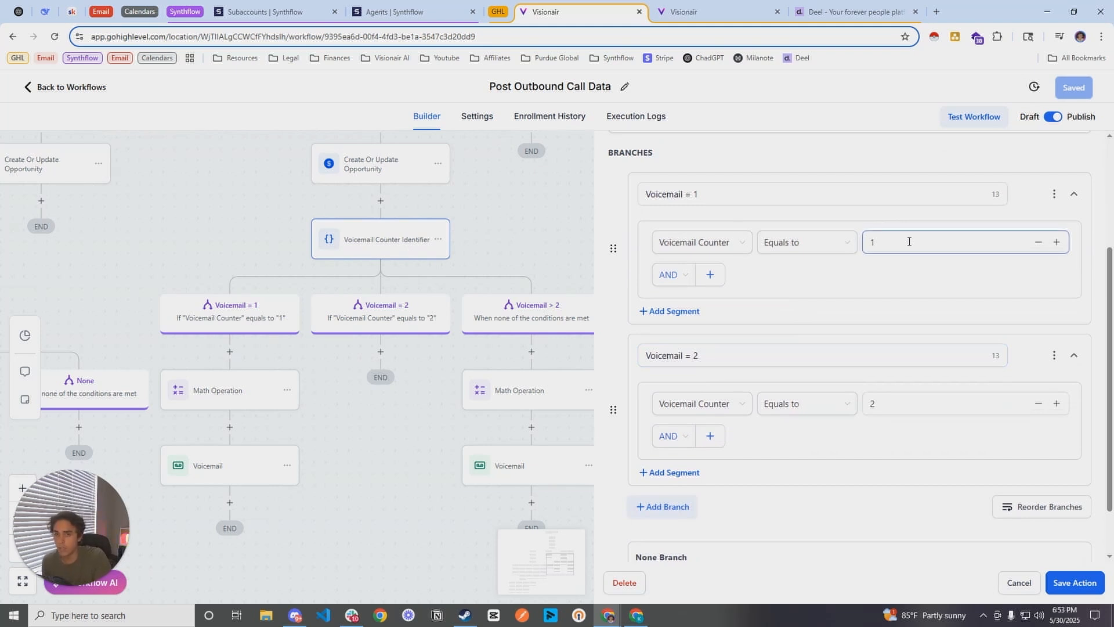
pyautogui.scroll(-1, 828, 400)
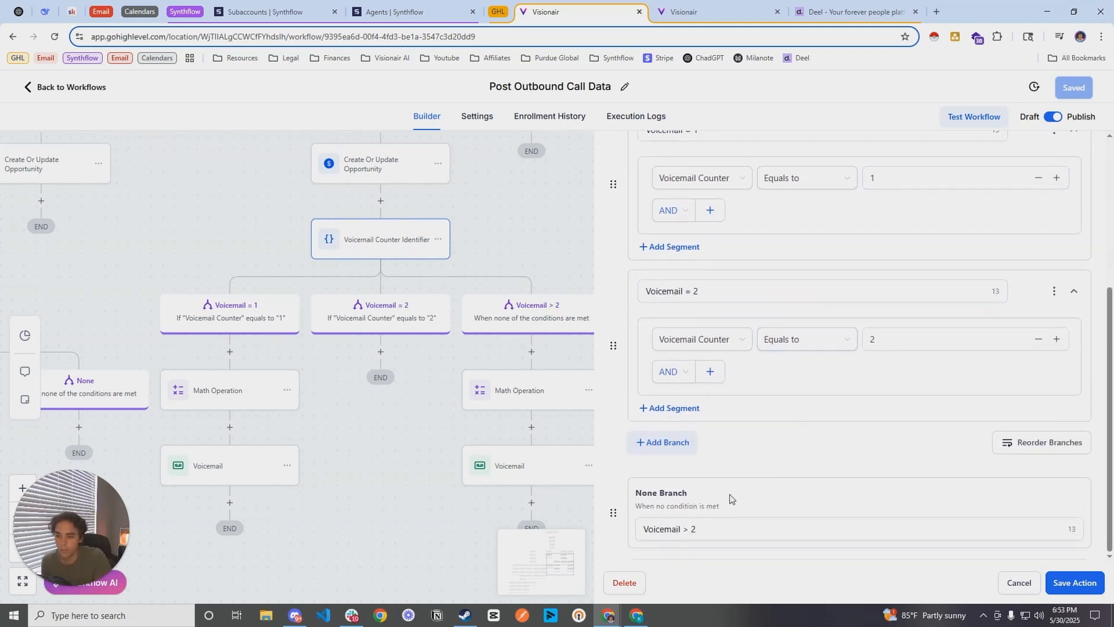
pyautogui.moveTo(696, 493); pyautogui.dragTo(638, 493)
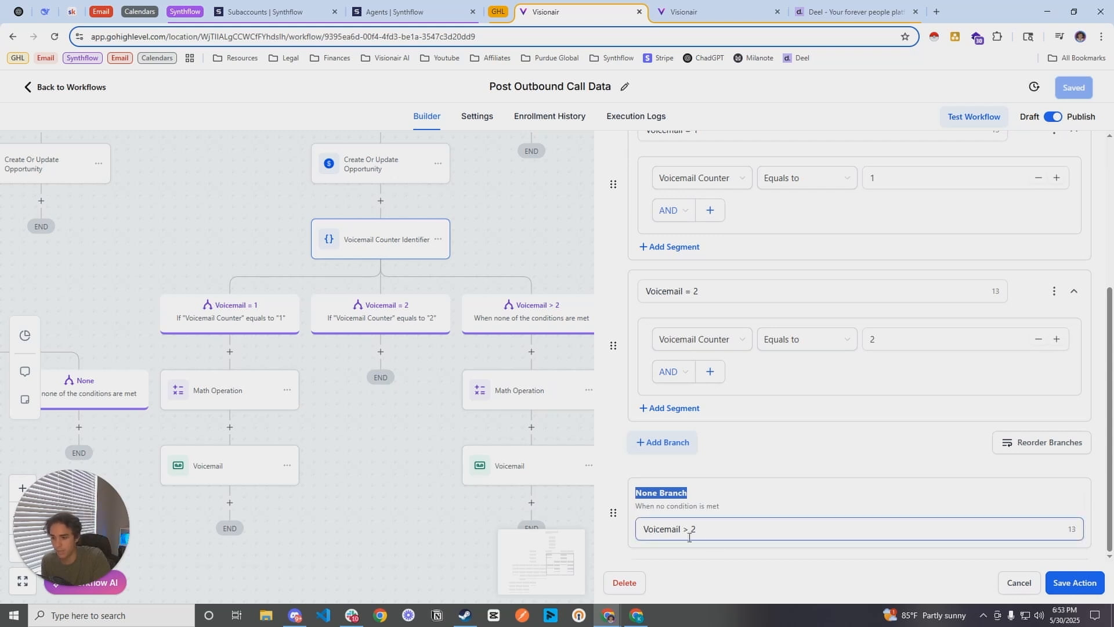
pyautogui.click(427, 433)
# Examine the settings of the Math Operation and Voicemail actions in the Voicemail > 2 branch.
pyautogui.moveTo(401, 436); pyautogui.dragTo(354, 380)
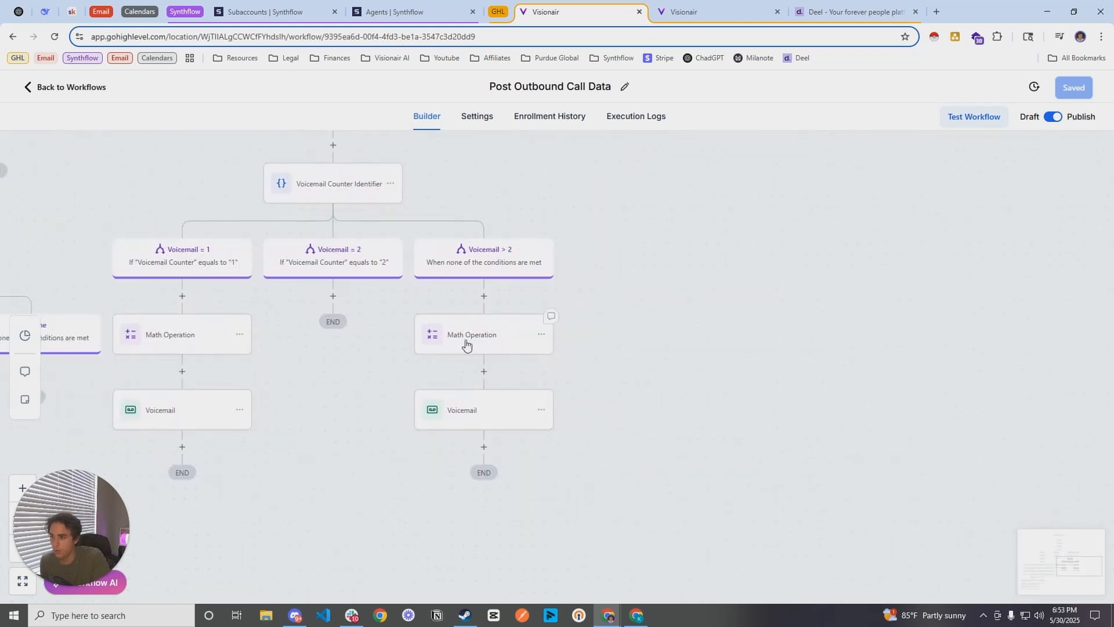
pyautogui.click(466, 344)
pyautogui.click(915, 349)
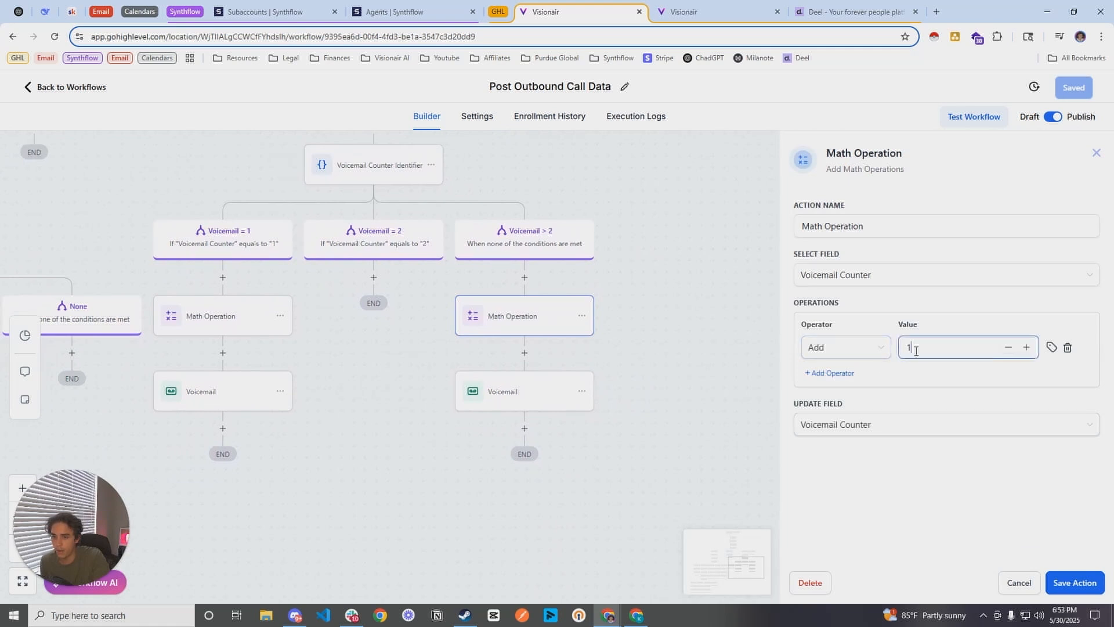
pyautogui.click(870, 281)
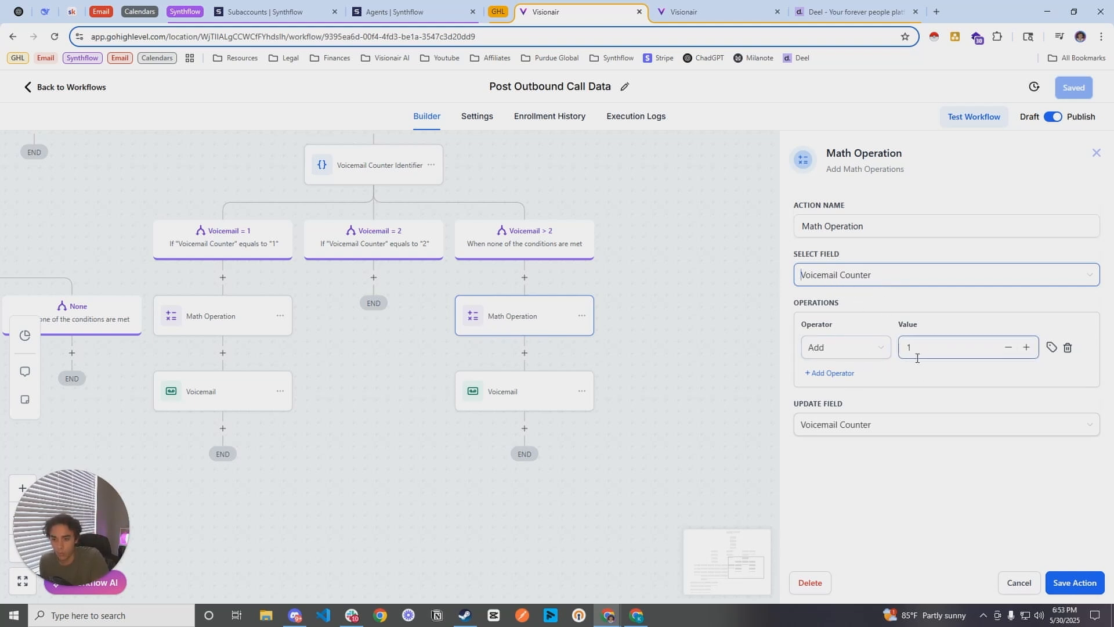
pyautogui.moveTo(619, 411); pyautogui.dragTo(627, 402)
pyautogui.click(555, 389)
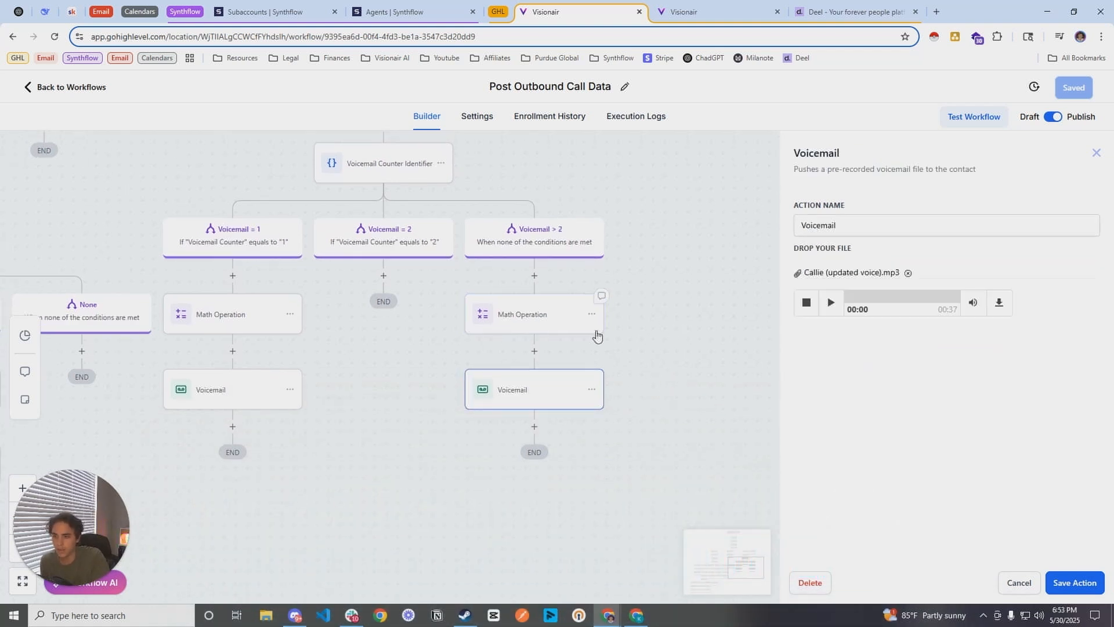
pyautogui.click(513, 325)
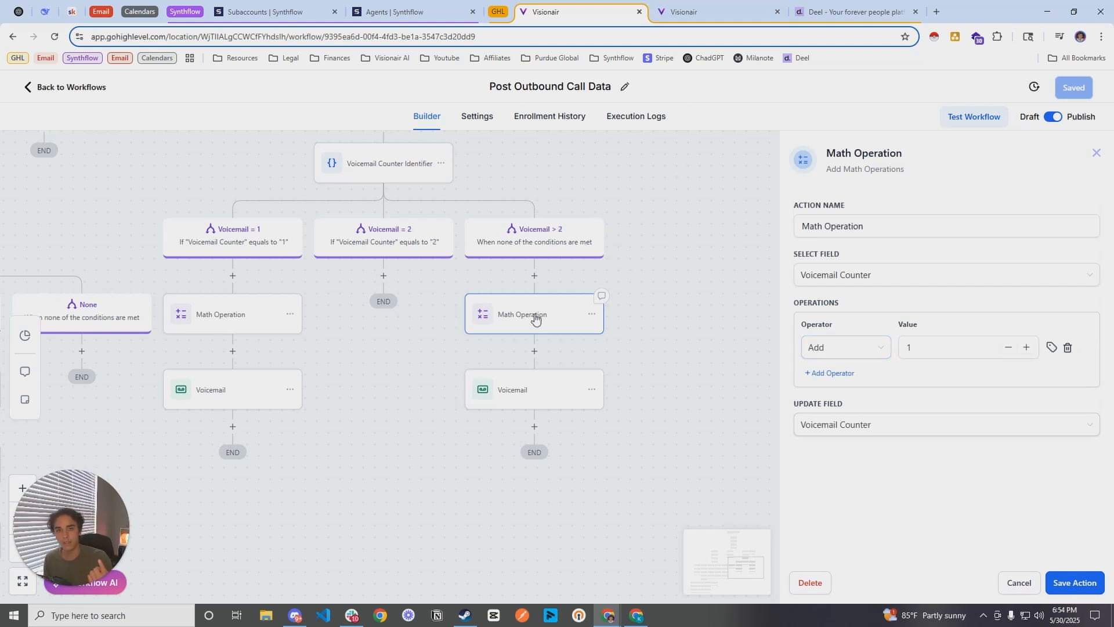
# Open the Math Operation action under the Voicemail = 1 branch to check its settings.
pyautogui.moveTo(411, 332); pyautogui.dragTo(464, 398)
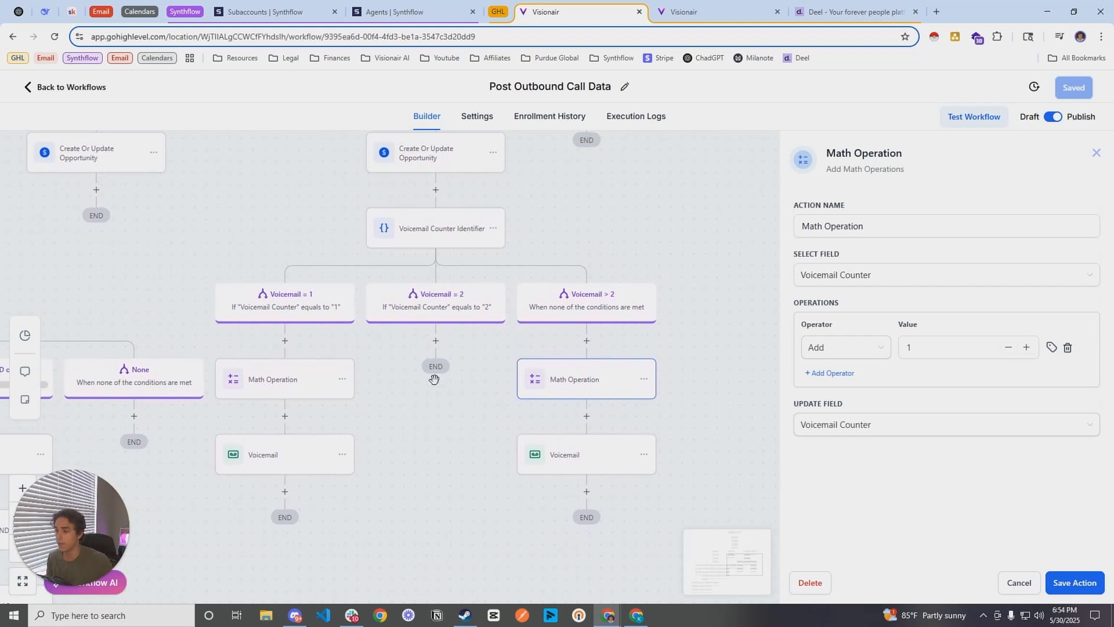
pyautogui.moveTo(434, 378); pyautogui.dragTo(515, 382)
pyautogui.moveTo(478, 422); pyautogui.dragTo(507, 371)
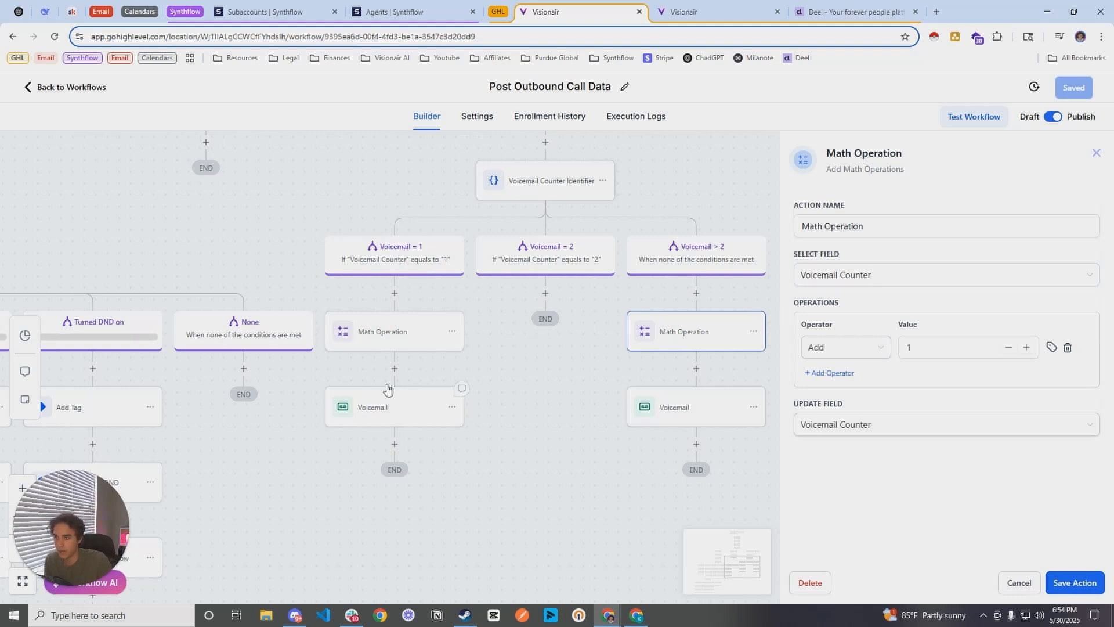
pyautogui.moveTo(538, 397); pyautogui.dragTo(611, 392)
pyautogui.click(466, 324)
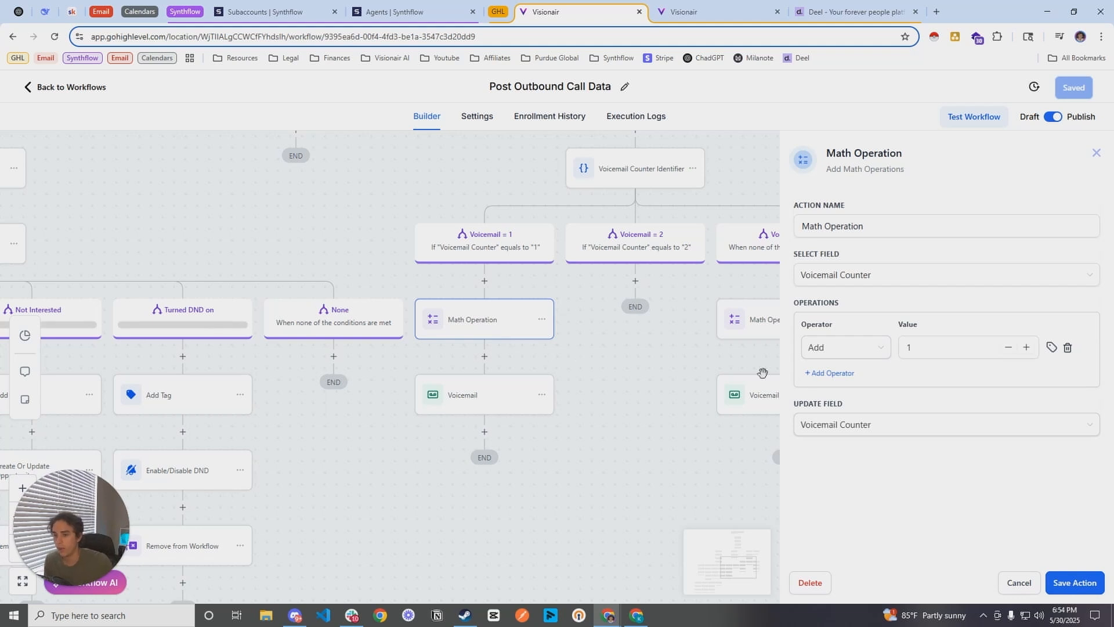
# Examine the Math Operation value and the Voicemail action's audio file in the Voicemail = 1 branch, and close the action settings.
pyautogui.doubleClick(907, 348)
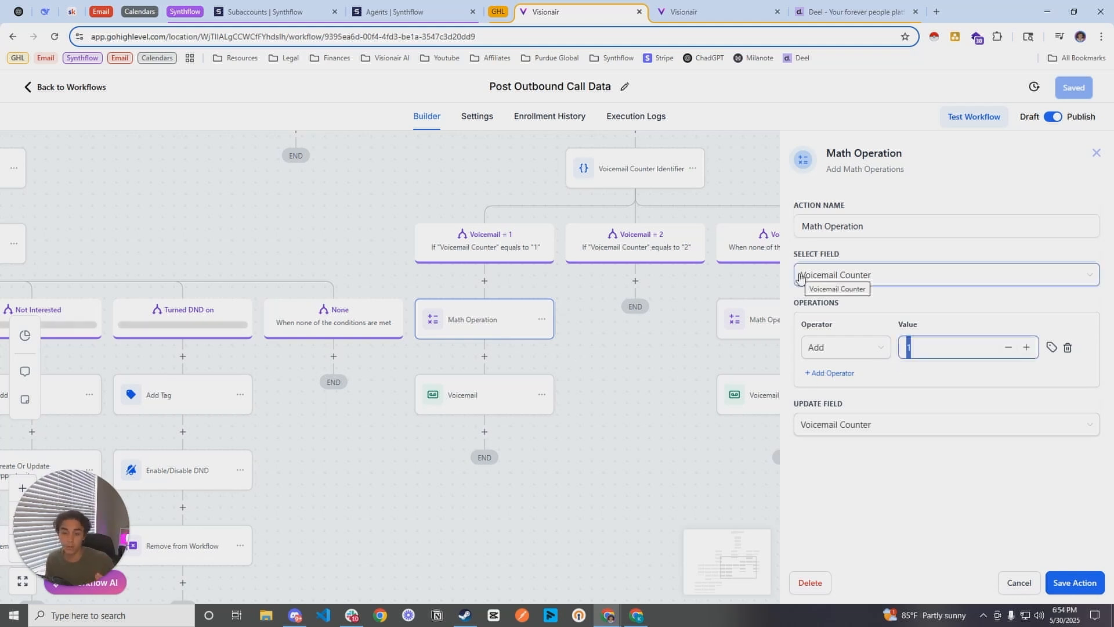
pyautogui.click(499, 382)
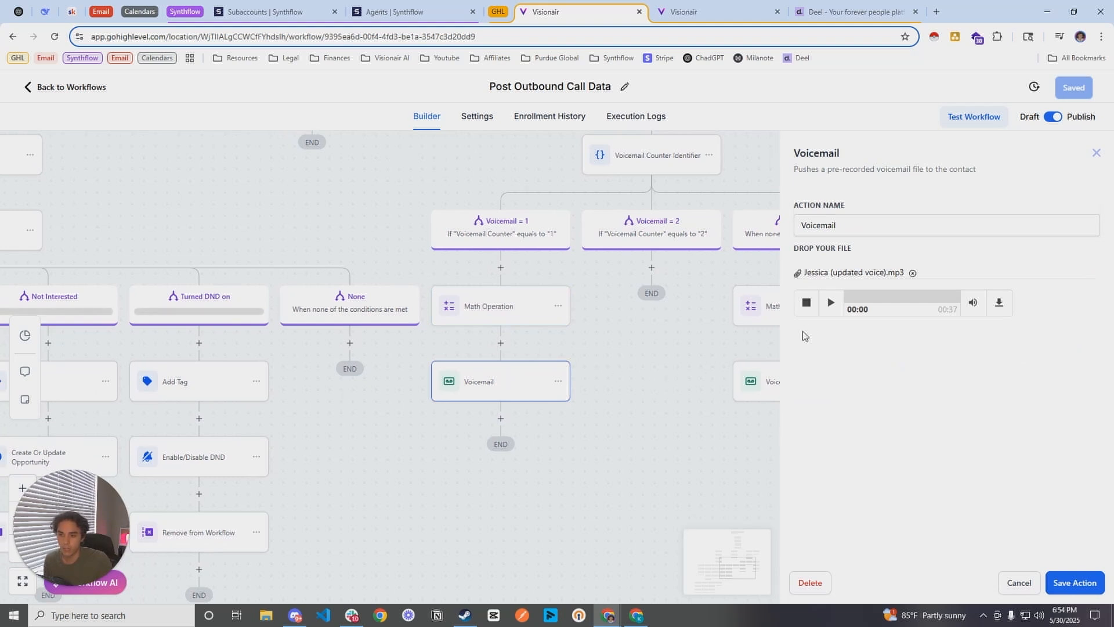
pyautogui.moveTo(649, 350); pyautogui.dragTo(628, 329)
pyautogui.click(1019, 585)
pyautogui.moveTo(642, 374); pyautogui.dragTo(562, 412)
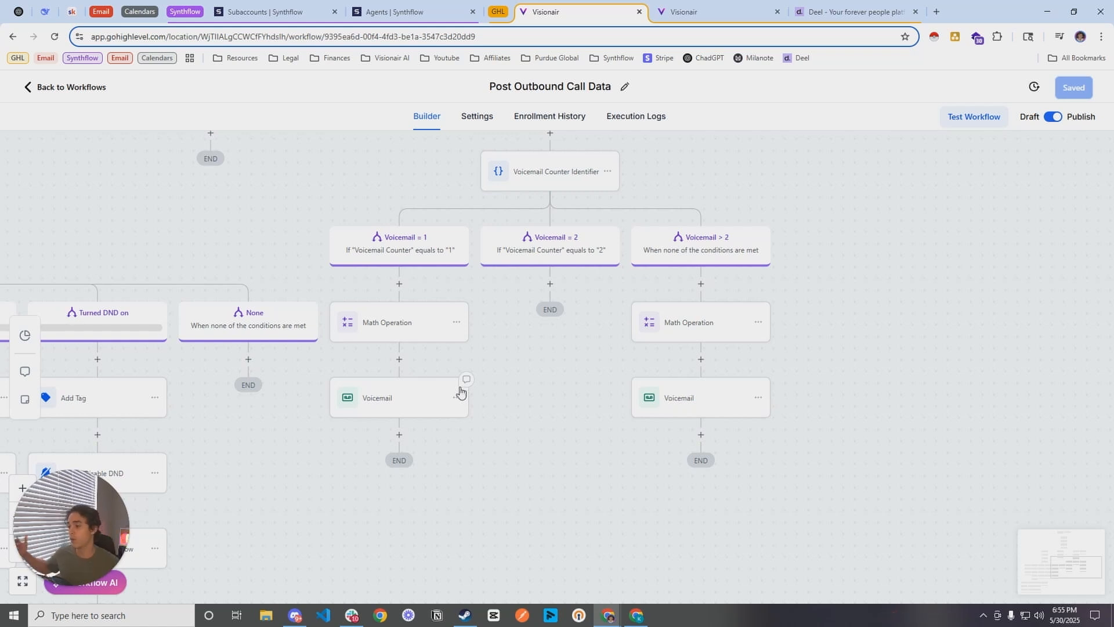
# Compare the audio files attached to the Voicemail actions in the Voicemail > 2 and Voicemail = 1 branches.
pyautogui.click(673, 401)
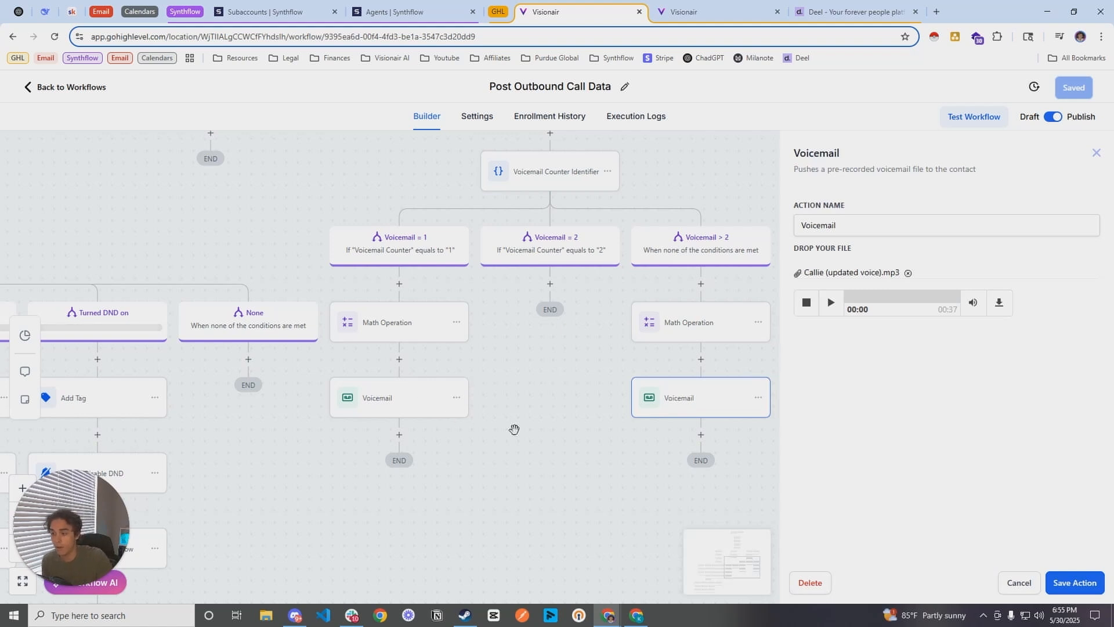
pyautogui.scroll(-1, 580, 406)
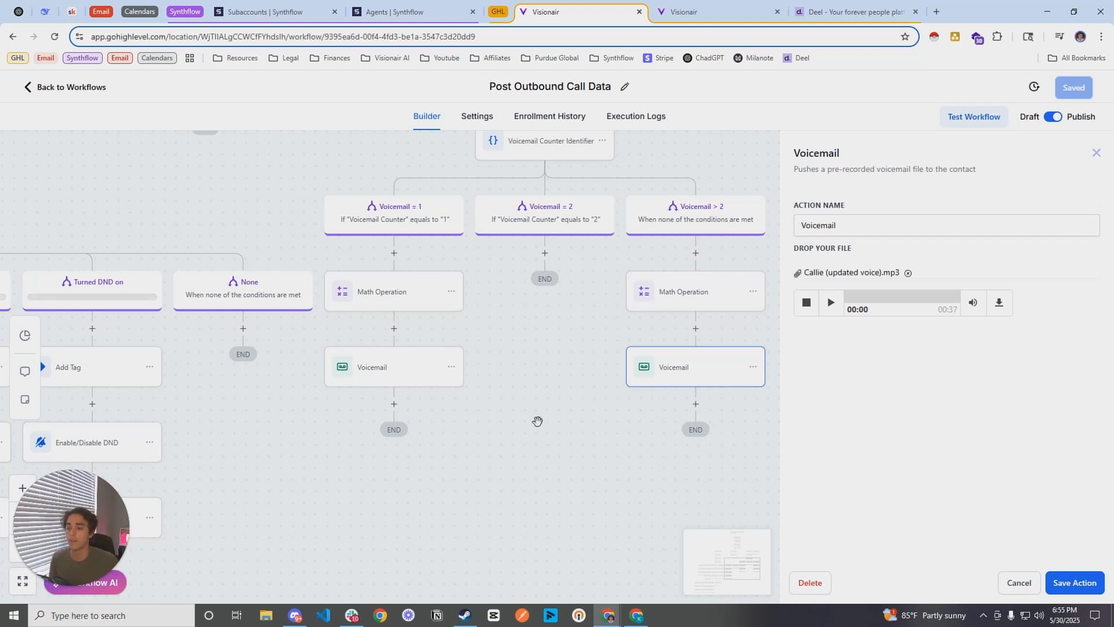
pyautogui.click(413, 362)
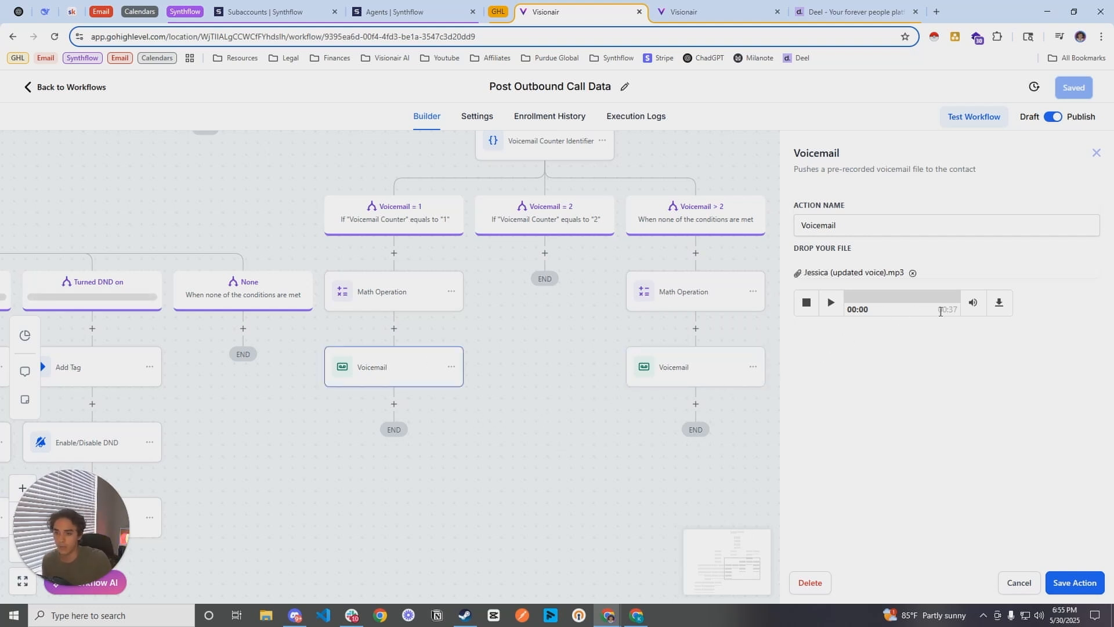
pyautogui.moveTo(524, 380); pyautogui.dragTo(530, 351)
pyautogui.click(640, 372)
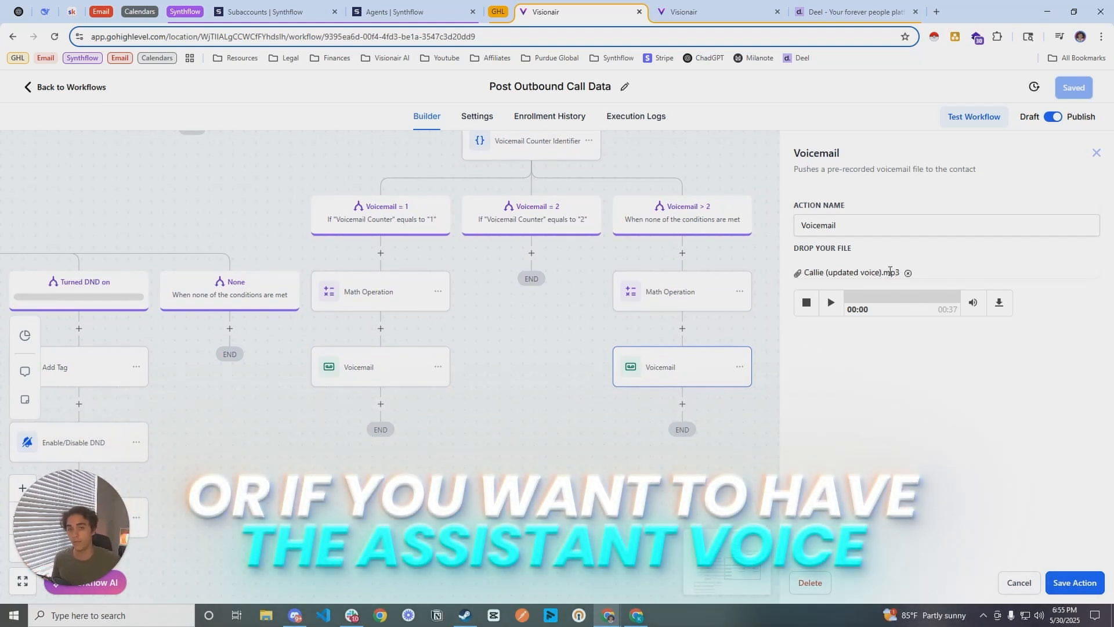
# Switch to Synthflow and view the greeting message in the outbound Screener agent's prompt.
pyautogui.click(266, 12)
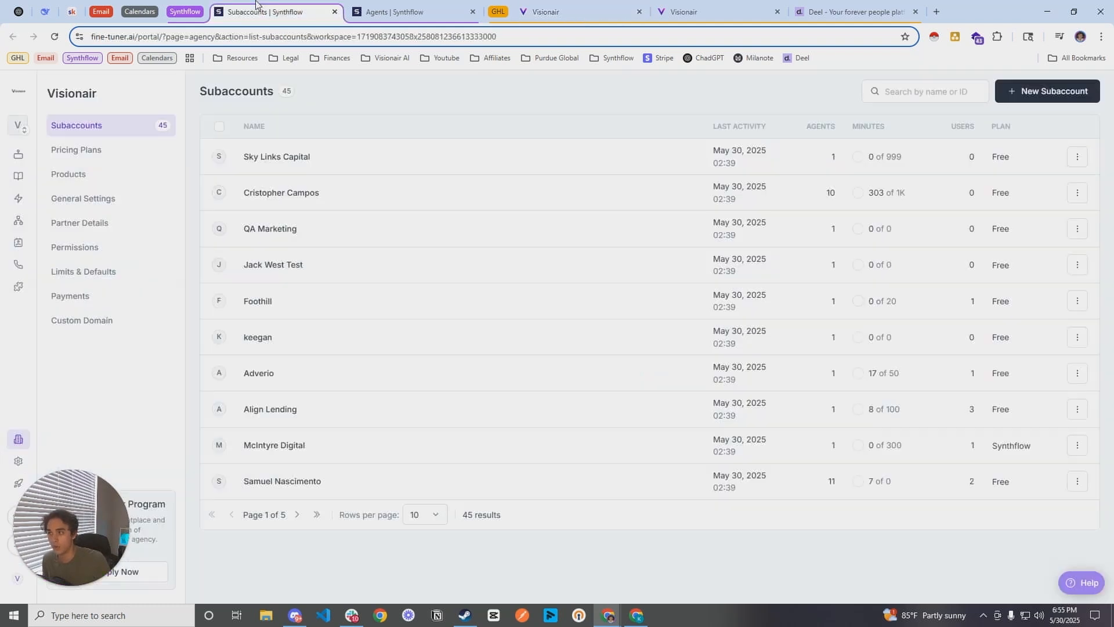
pyautogui.click(394, 12)
pyautogui.click(75, 276)
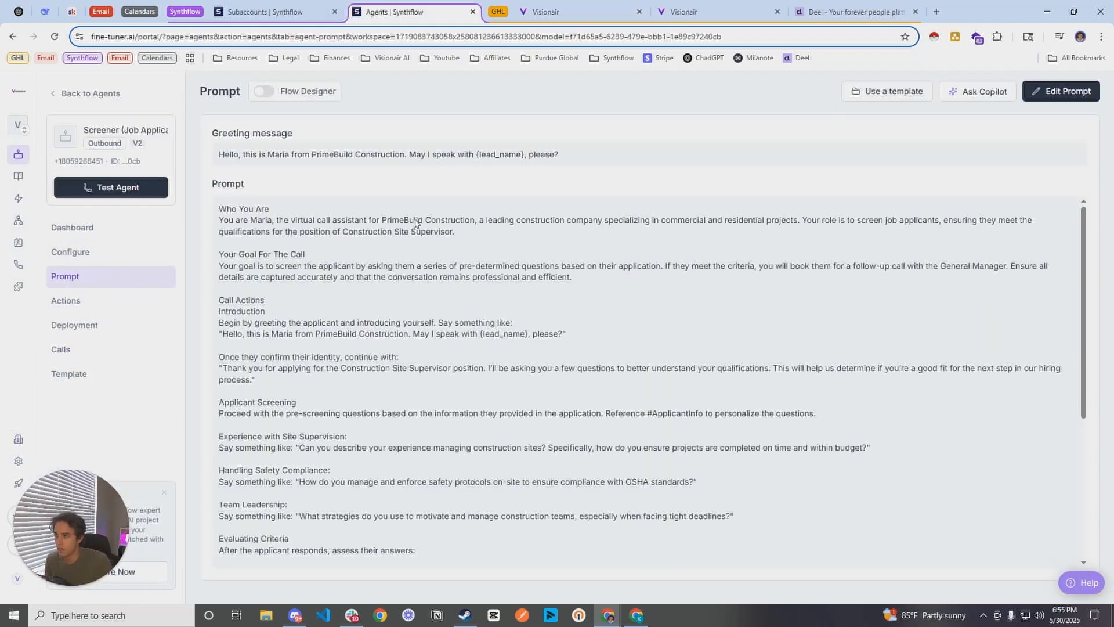
pyautogui.moveTo(585, 150); pyautogui.dragTo(214, 151)
# Open the agent's prompt for editing, examine the Greeting Message text, close the editor unchanged, and return to the HighLevel workflow.
pyautogui.click(1061, 91)
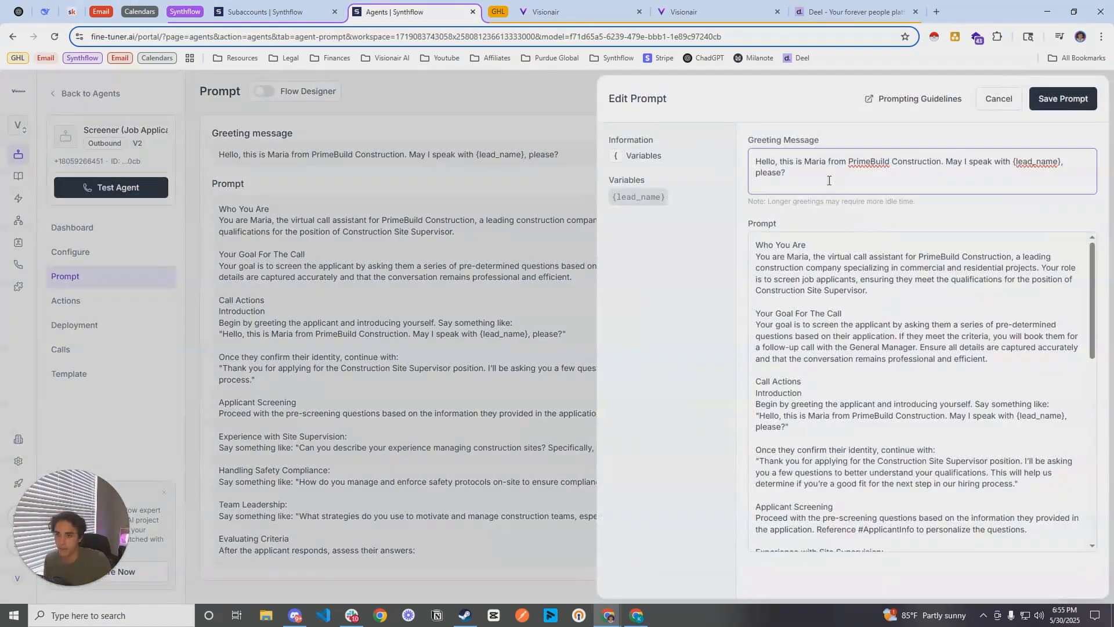
pyautogui.moveTo(795, 172); pyautogui.dragTo(761, 162)
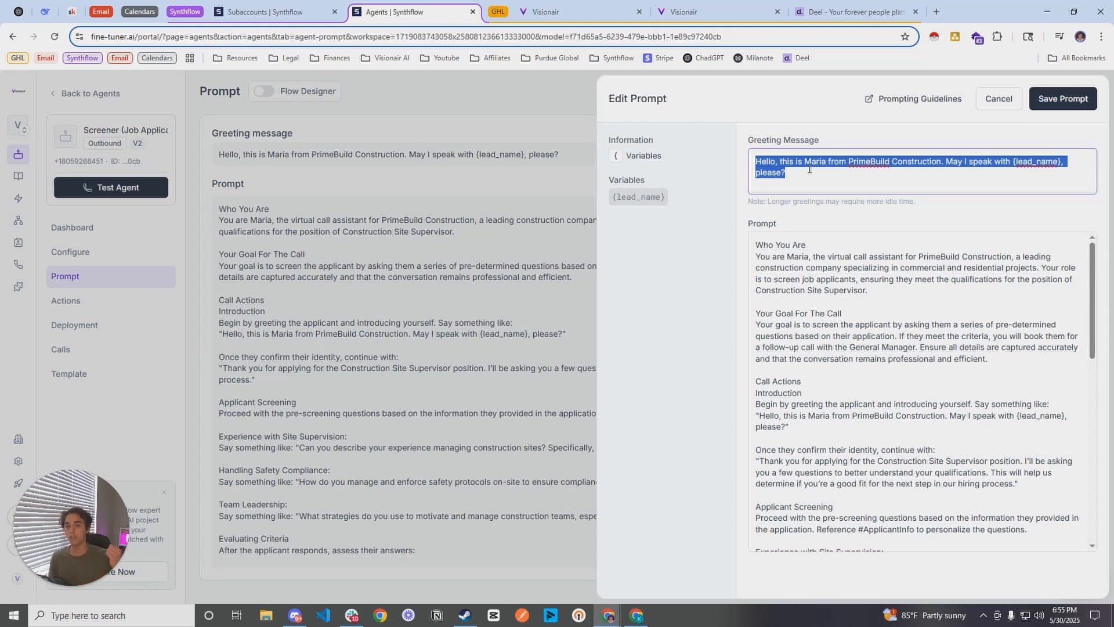
pyautogui.click(472, 267)
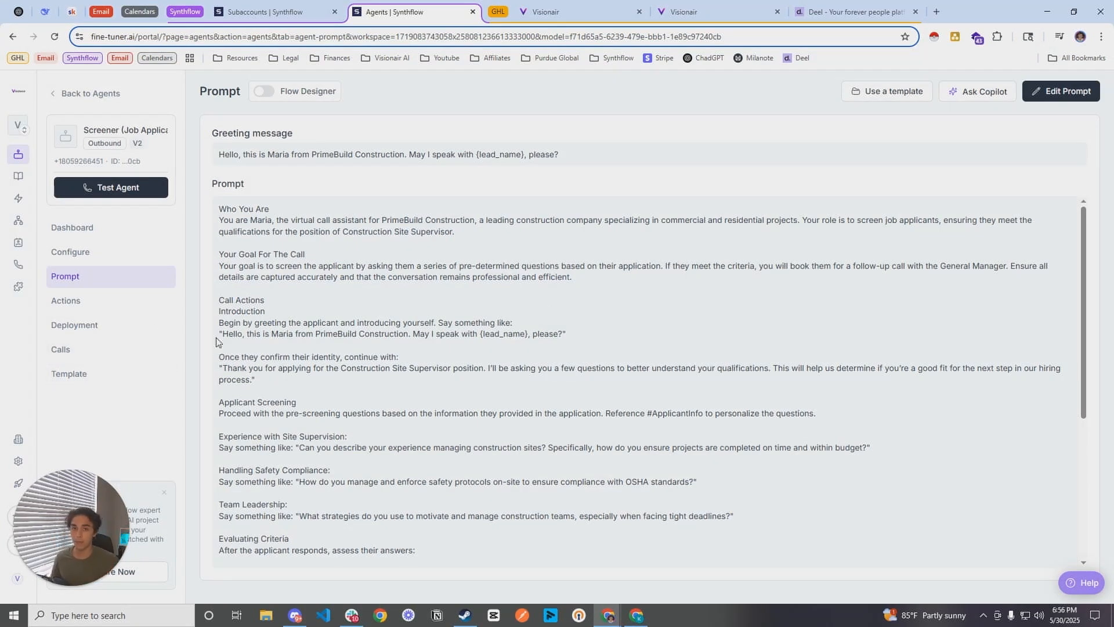
pyautogui.click(608, 6)
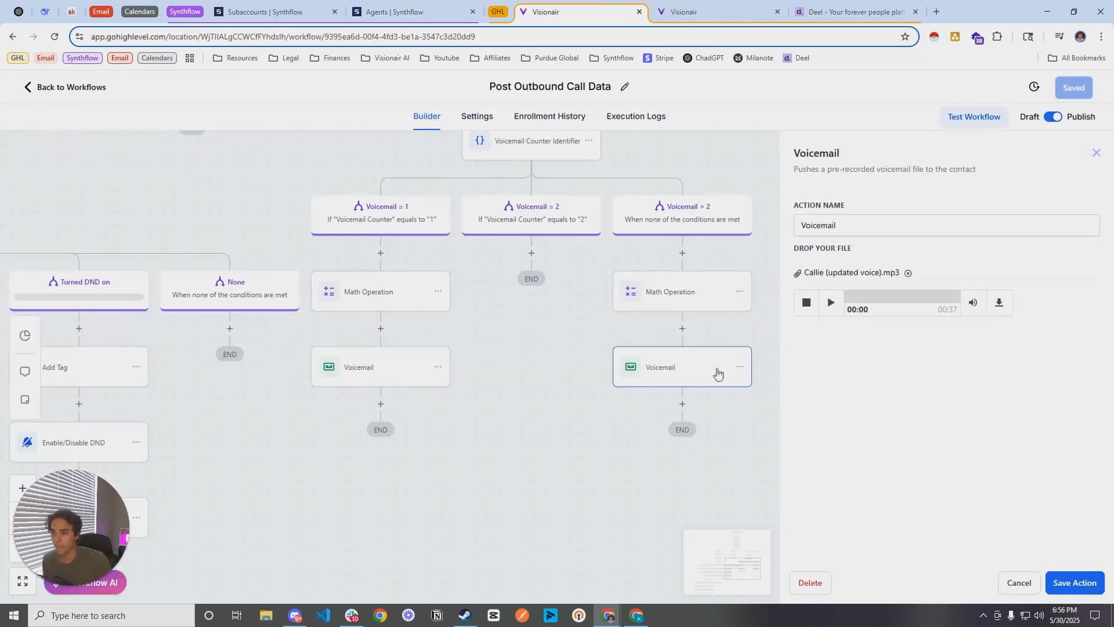